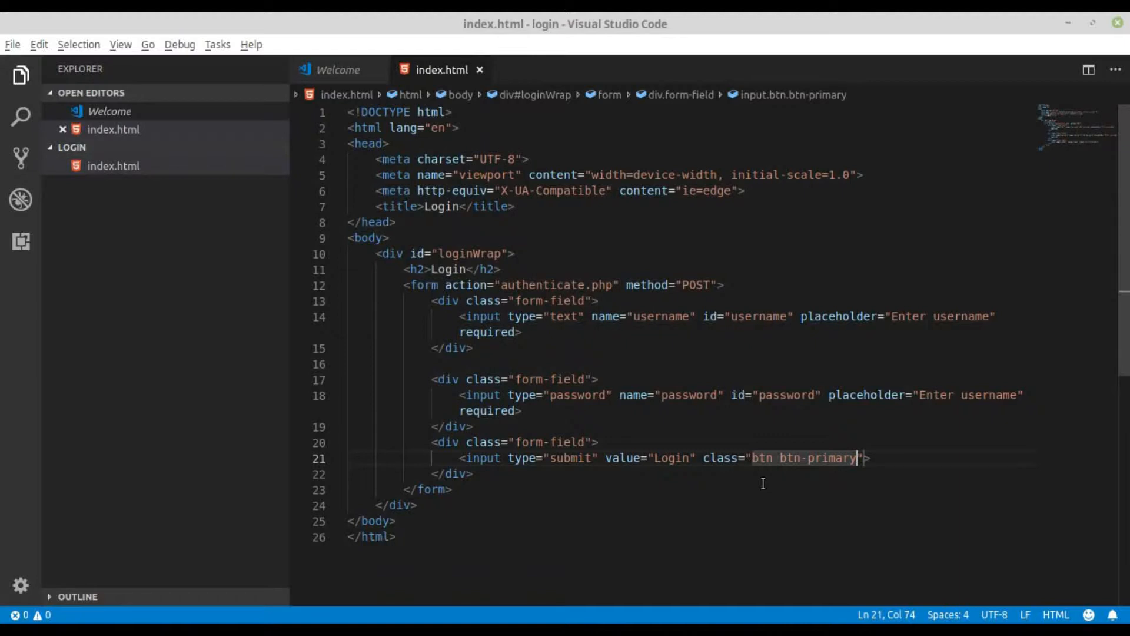
- Switch to Chrome, open localhost/phpmyadmin in a new browser tab and log in with the autofilled credentials
left_click(717, 440)
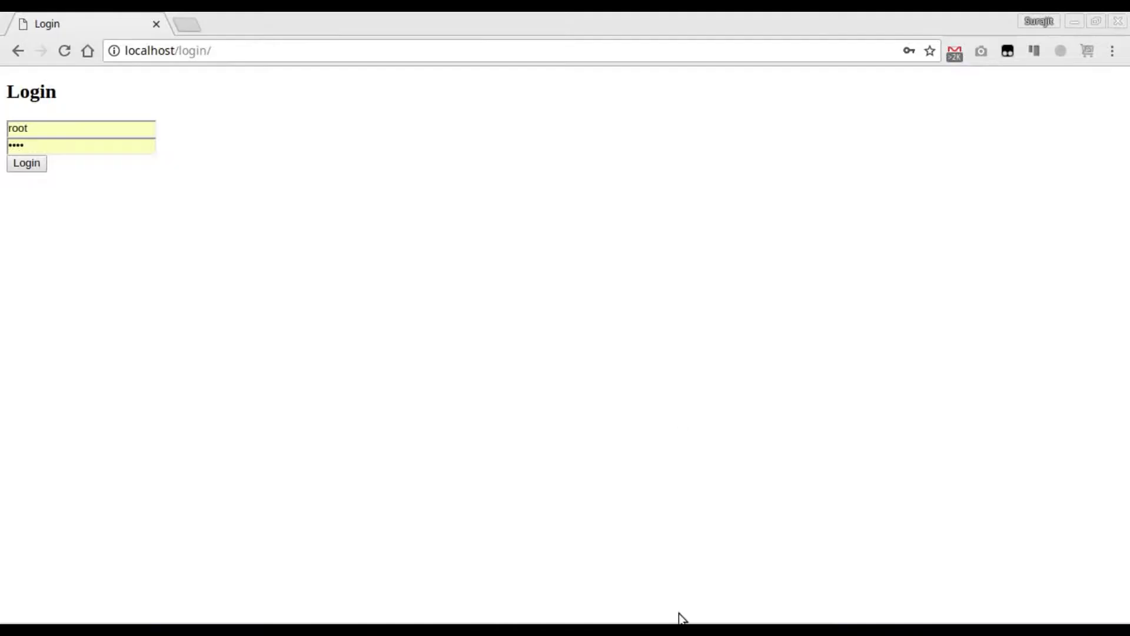
left_click(188, 23)
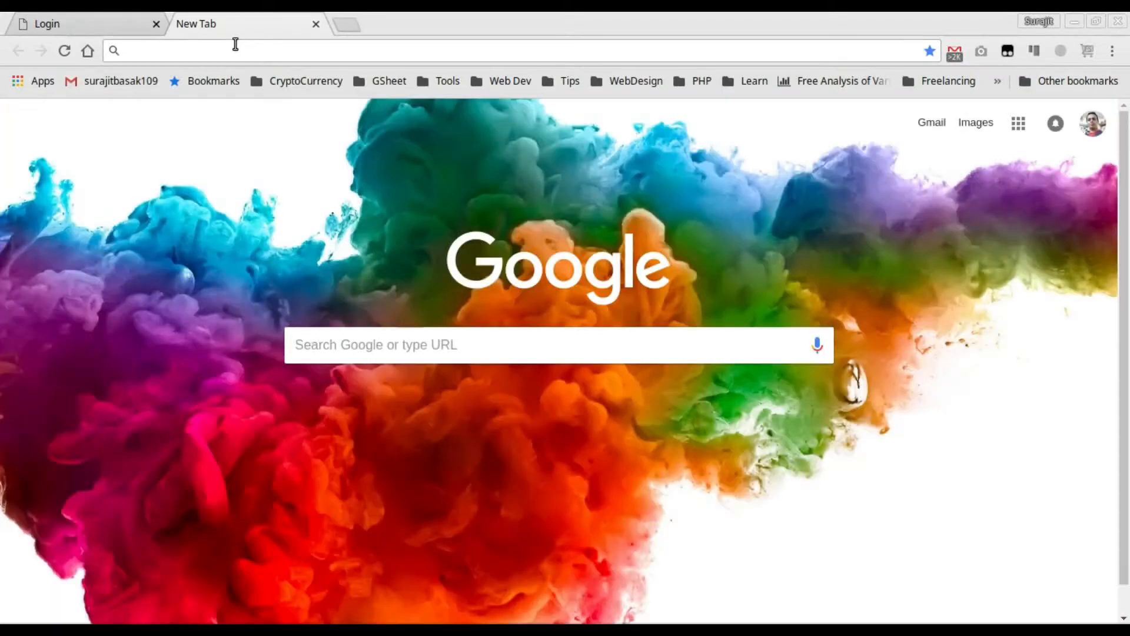
type("localhost/phpmyadmin")
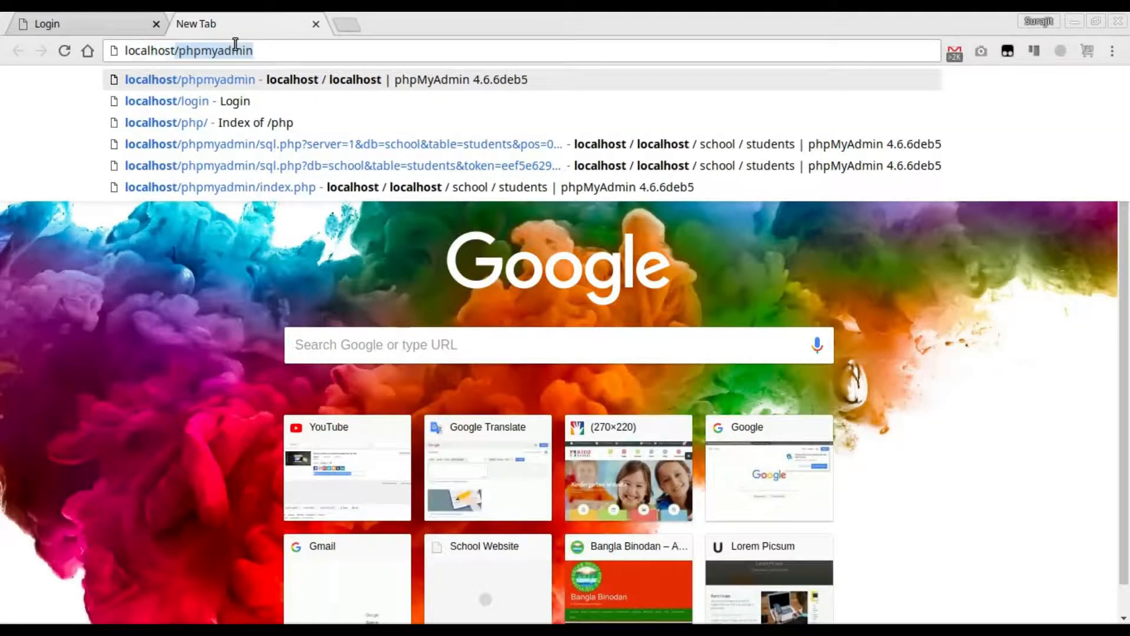
key("Return")
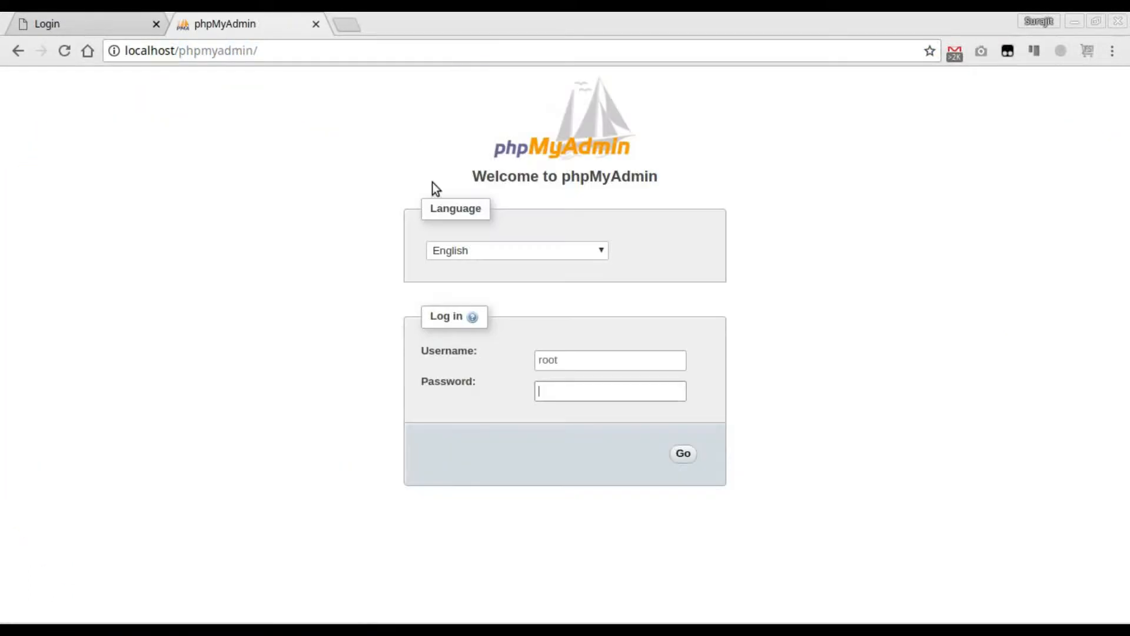
left_click(572, 390)
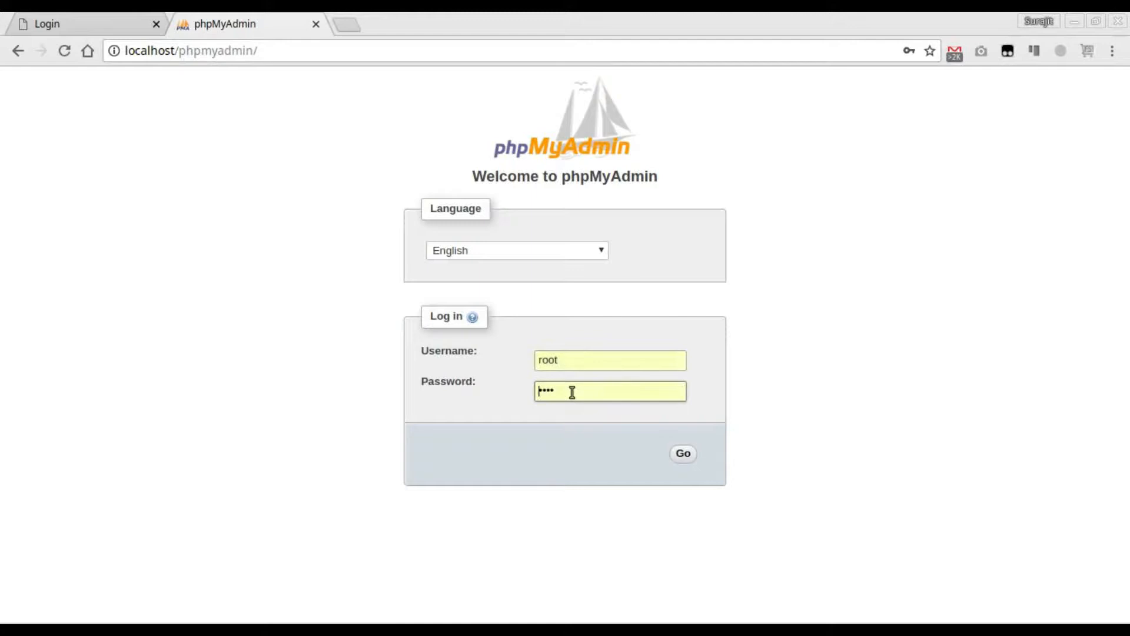
left_click(684, 456)
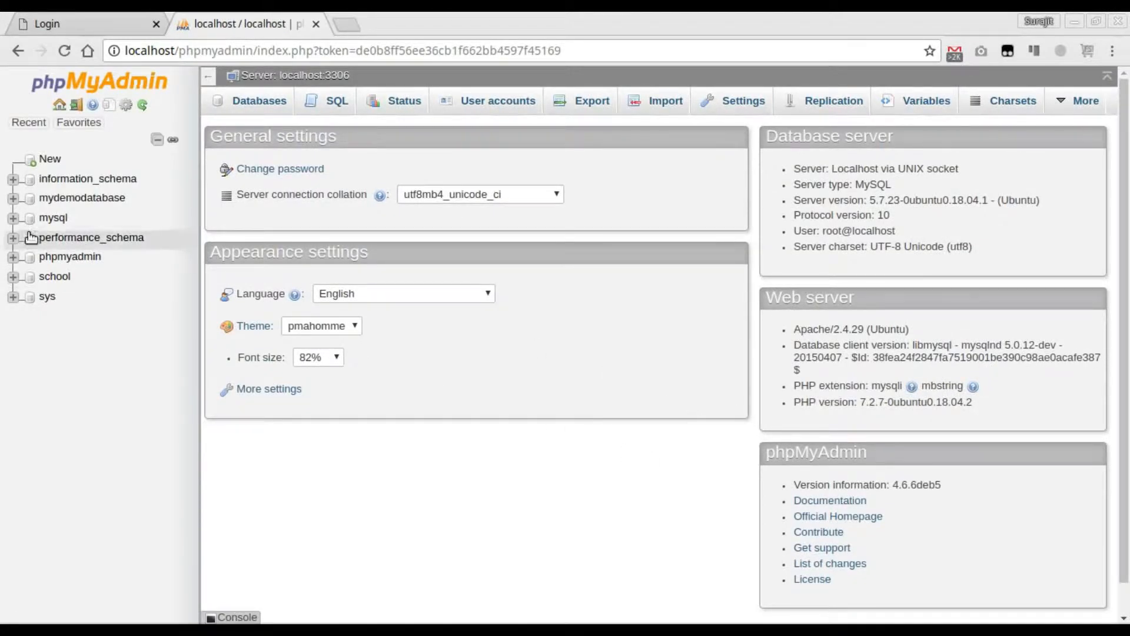
- Create a database named login by running the SQL query "create database login CHARACTER SET utf8;"
left_click(50, 159)
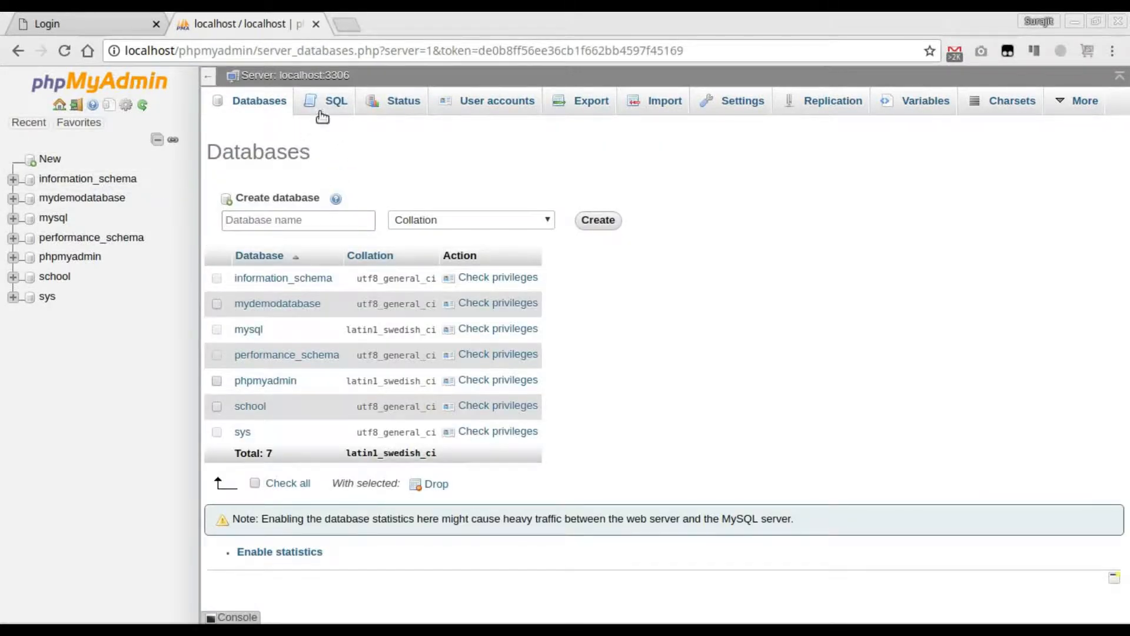
left_click(329, 102)
type("c")
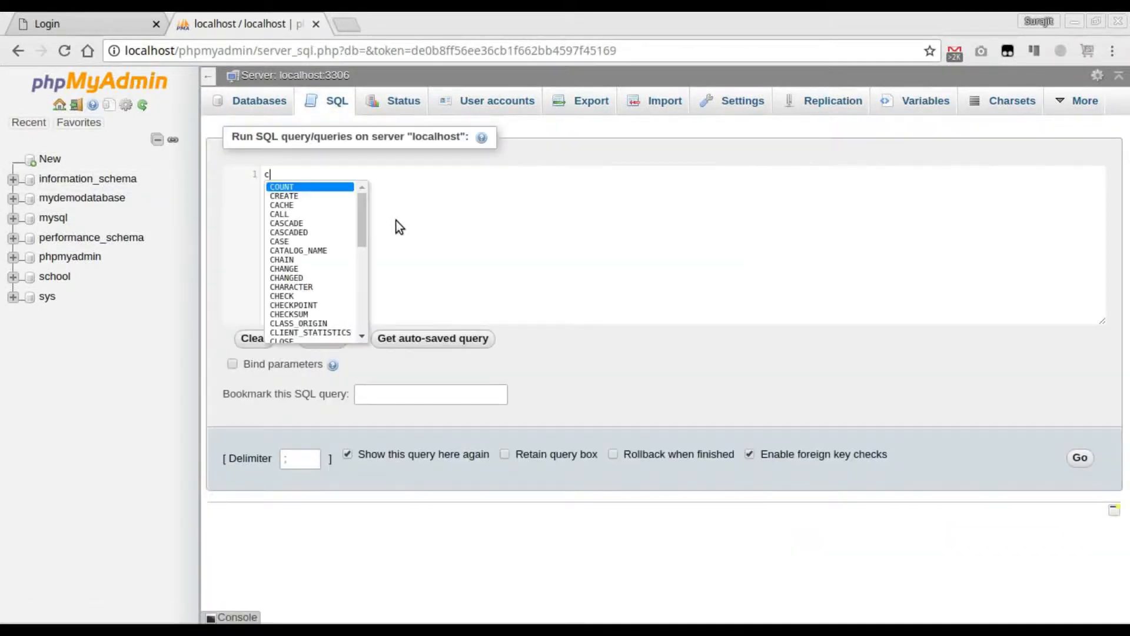
type("reate database ")
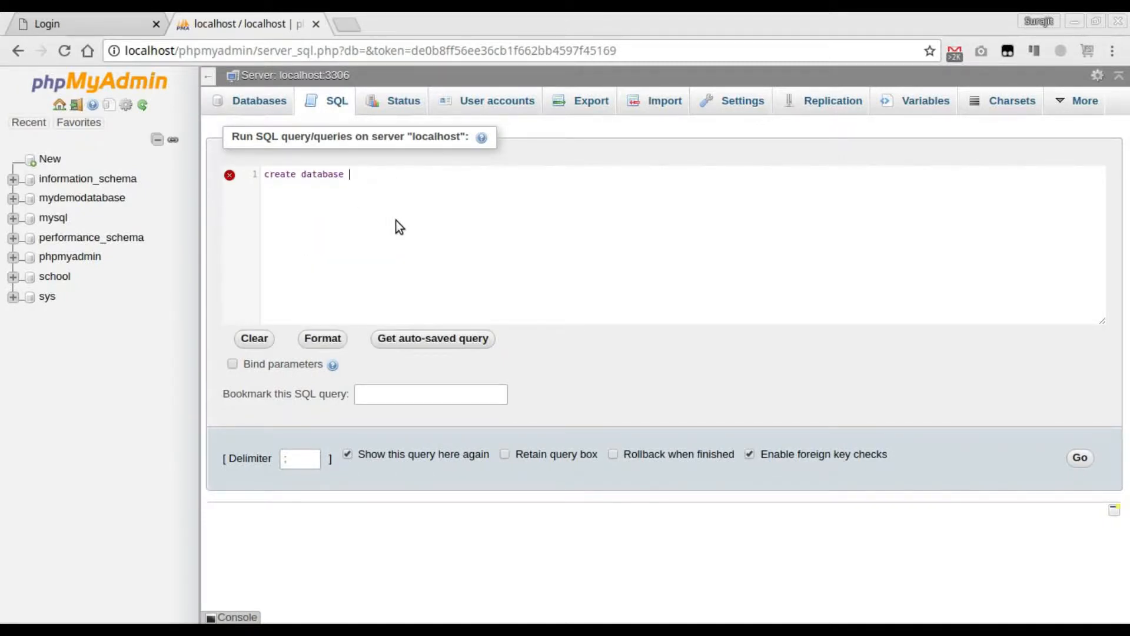
type("login chara")
key("Return")
type("set")
key("Return")
type("utf8;")
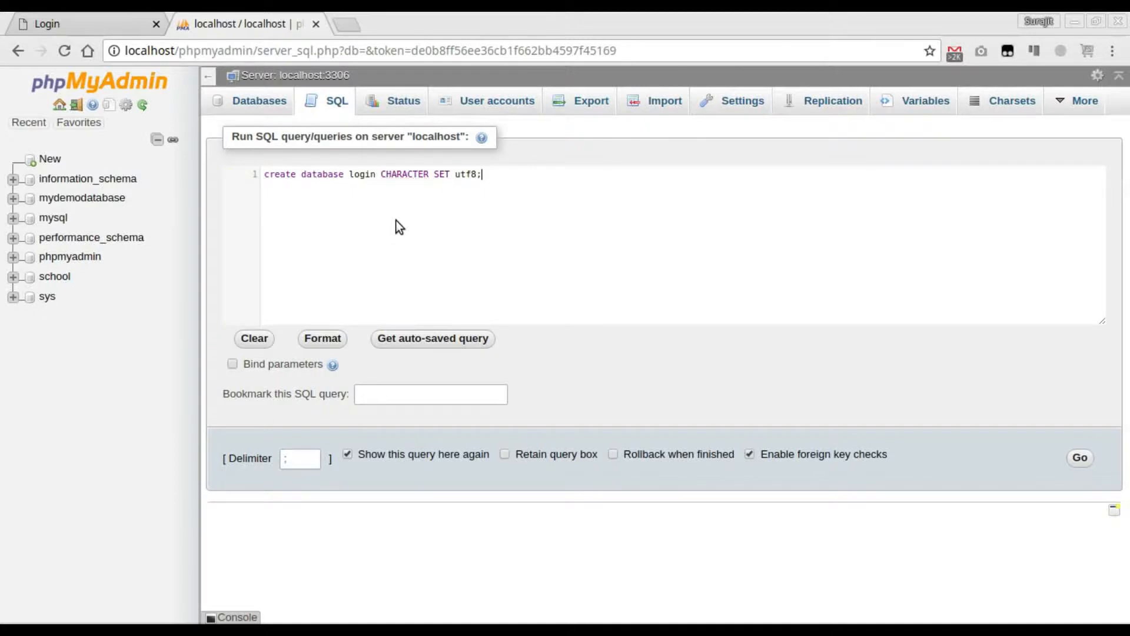
key("ctrl+Return")
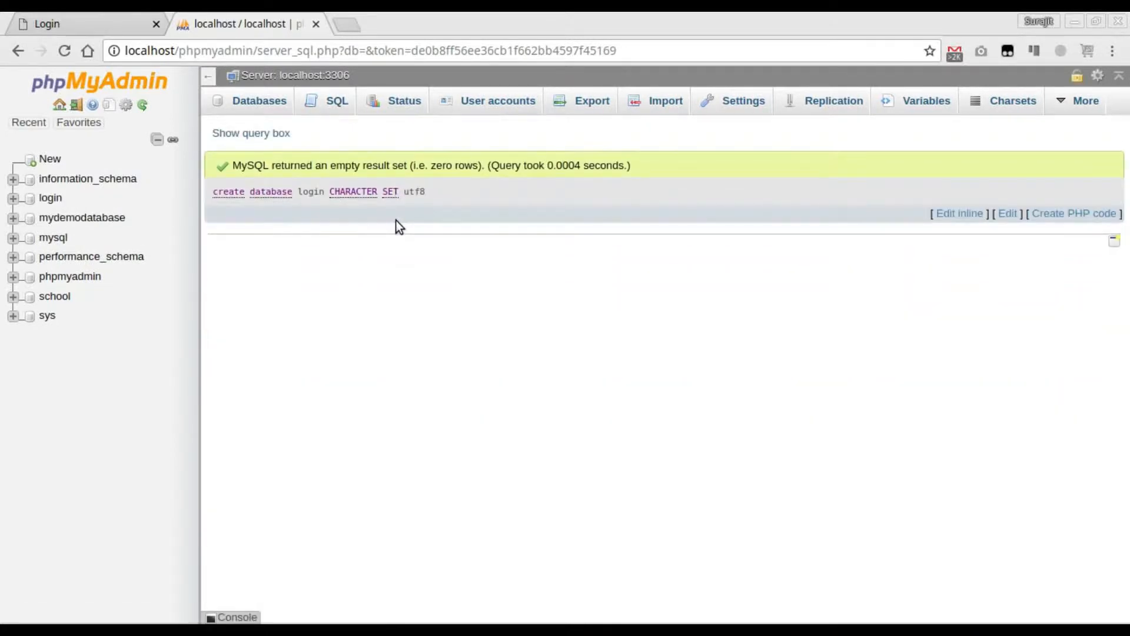
- Start a new table named user with 4 columns in the login database
left_click(51, 198)
left_click(726, 165)
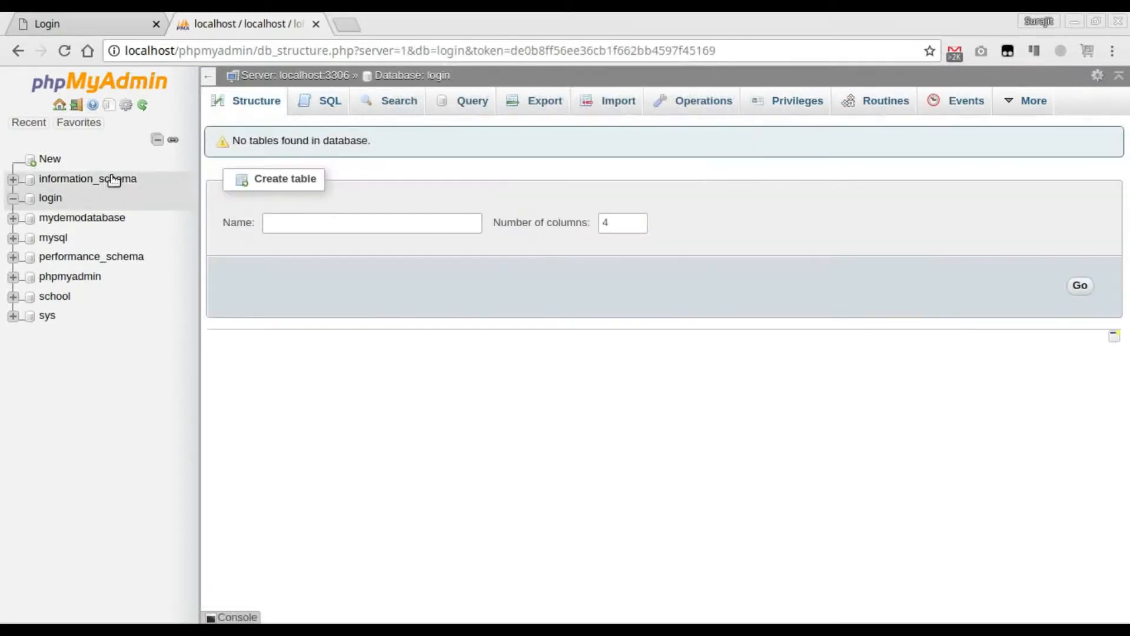
left_click(294, 221)
left_click(294, 220)
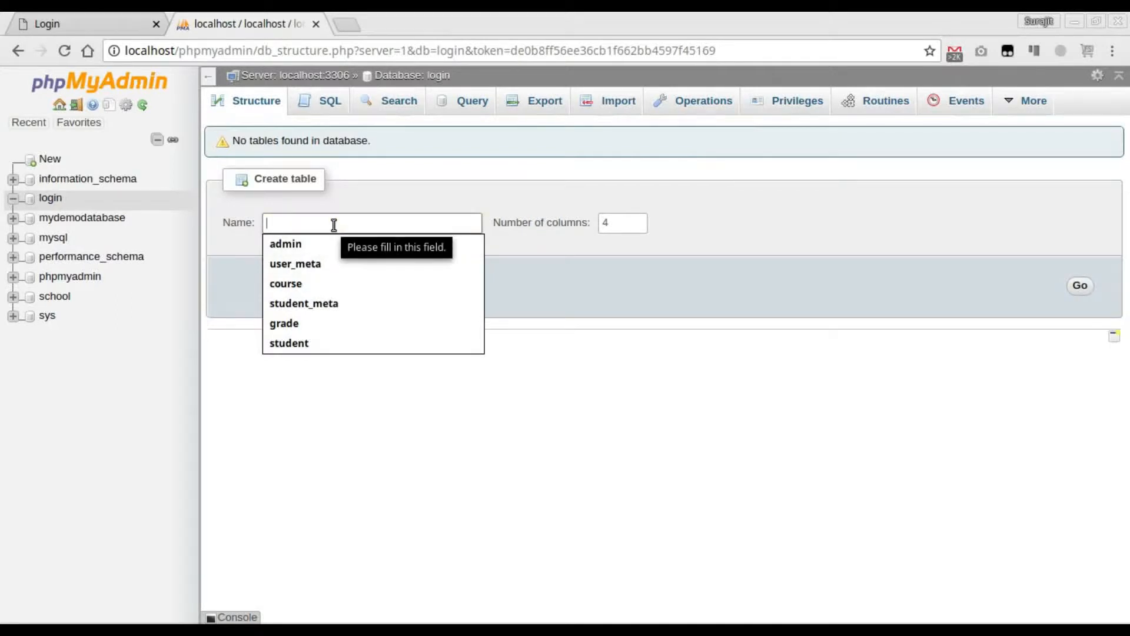
type("user")
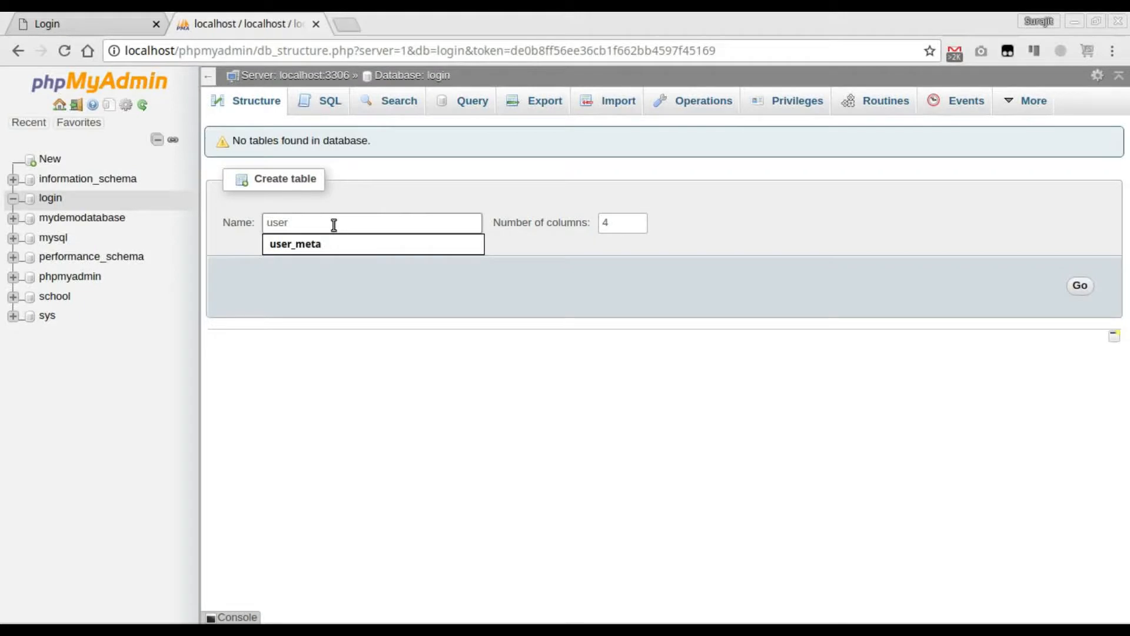
left_click(1081, 287)
- Define the first column as id, type INT, length 11, with auto-increment and a PRIMARY index
left_click(302, 235)
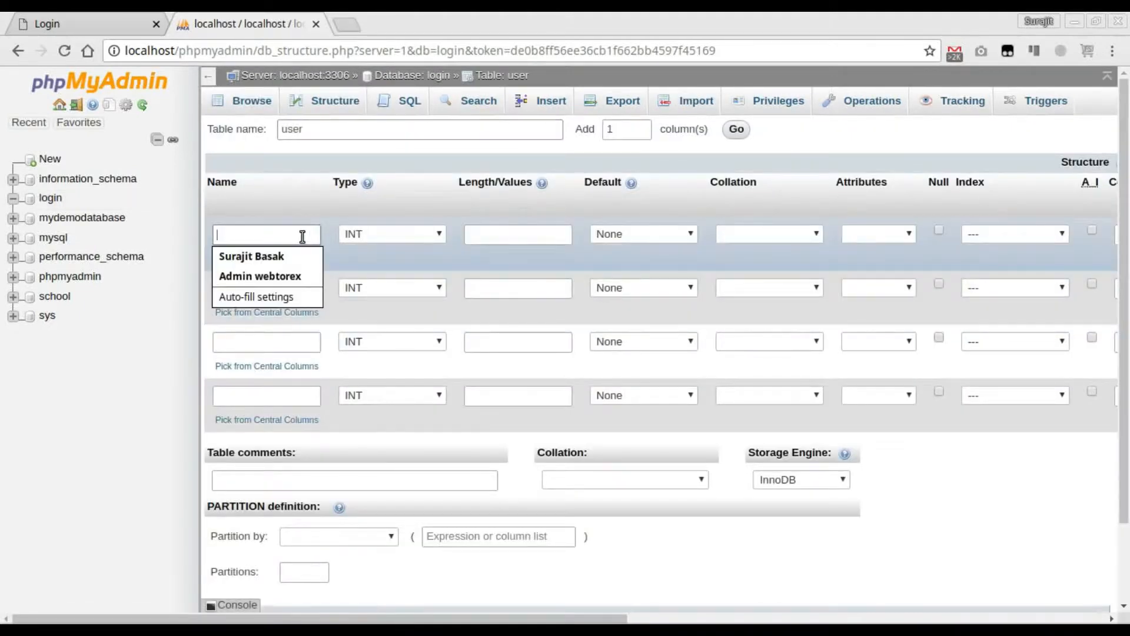
type("id")
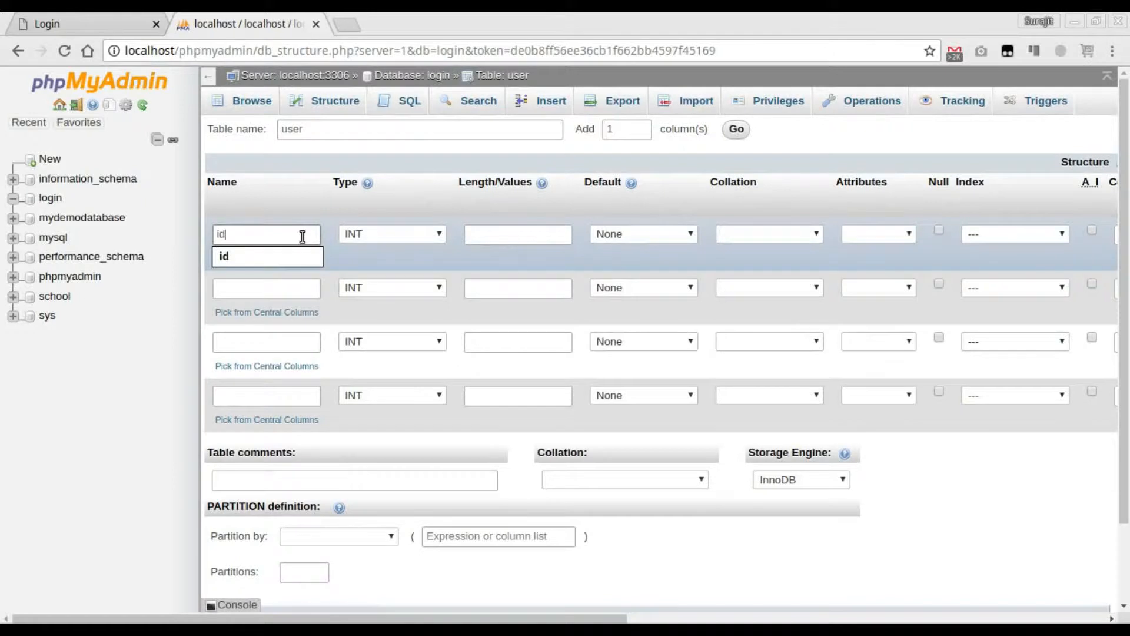
left_click(355, 231)
left_click(354, 232)
left_click(537, 235)
type("11")
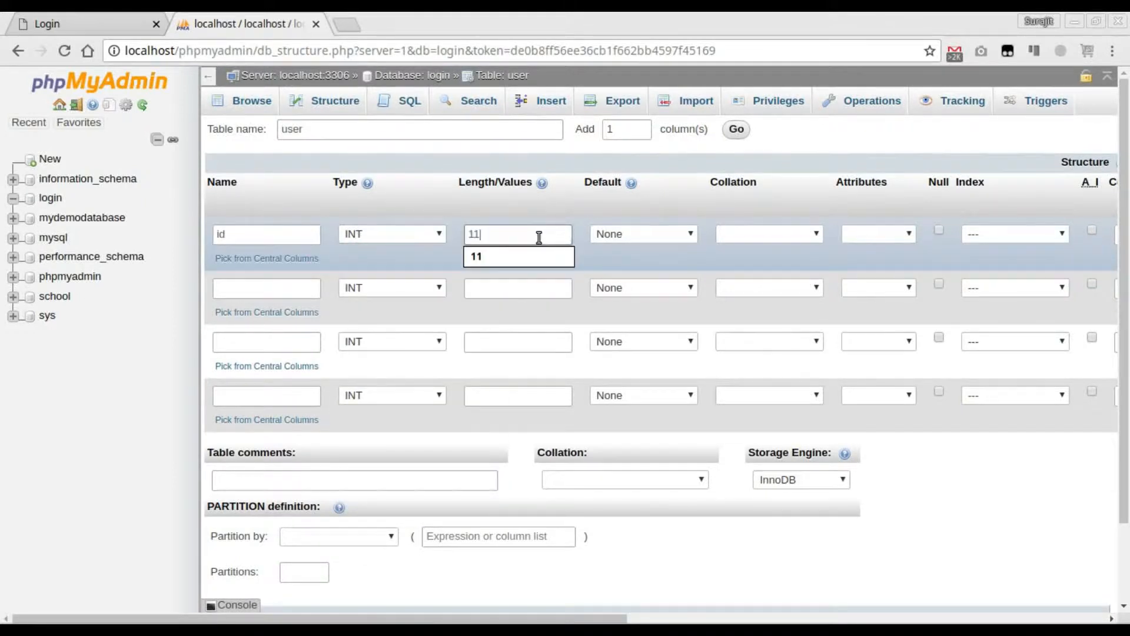
left_click(872, 264)
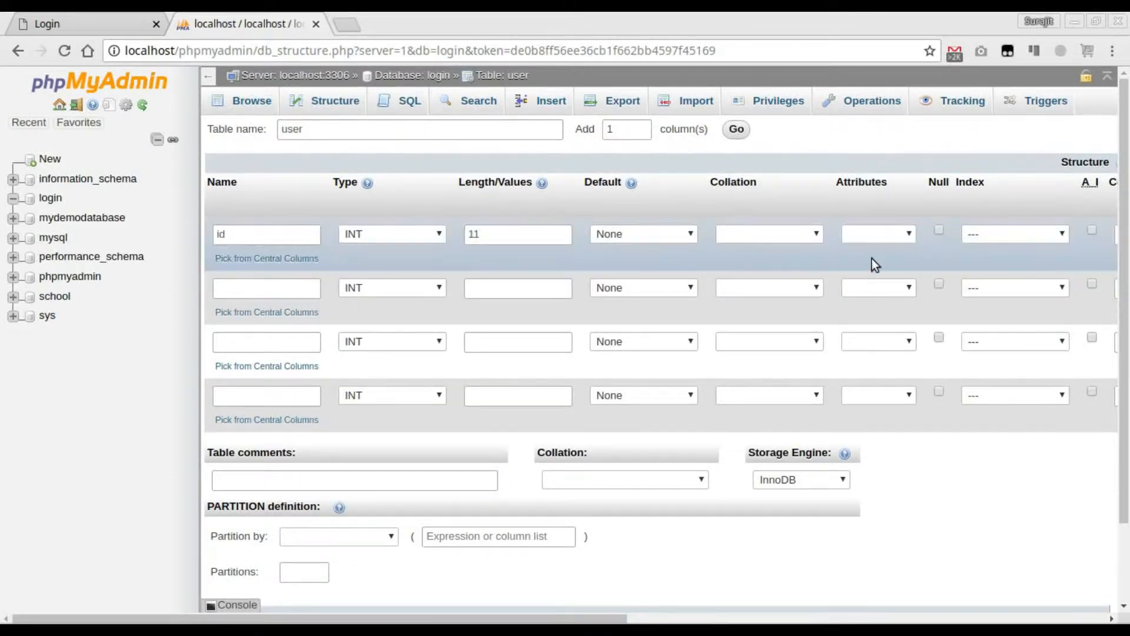
left_click(1091, 230)
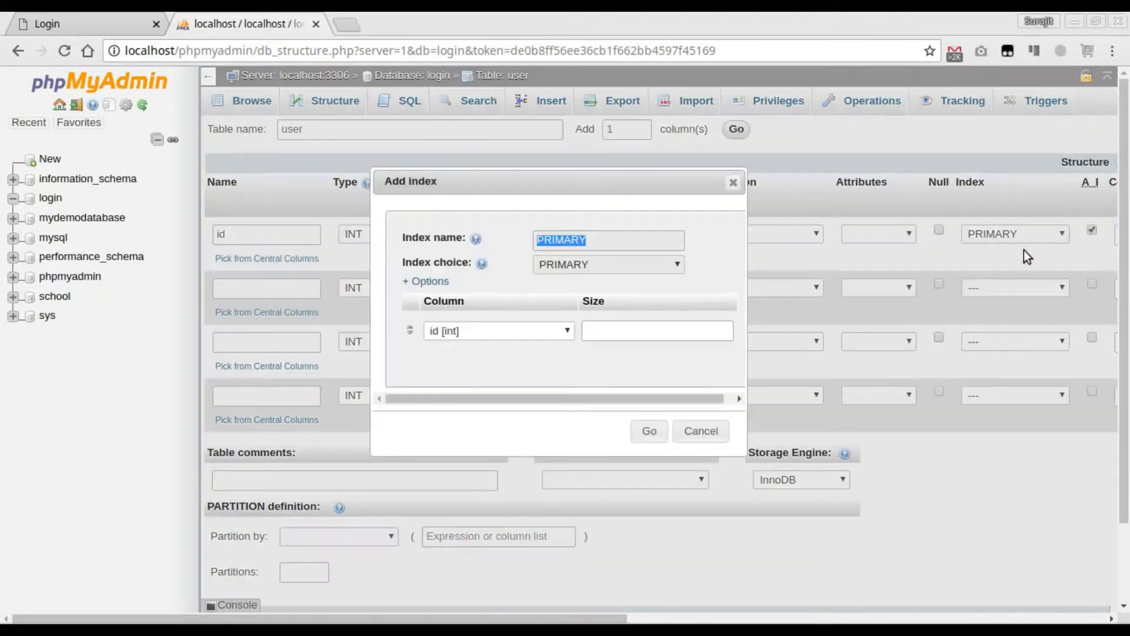
left_click(648, 431)
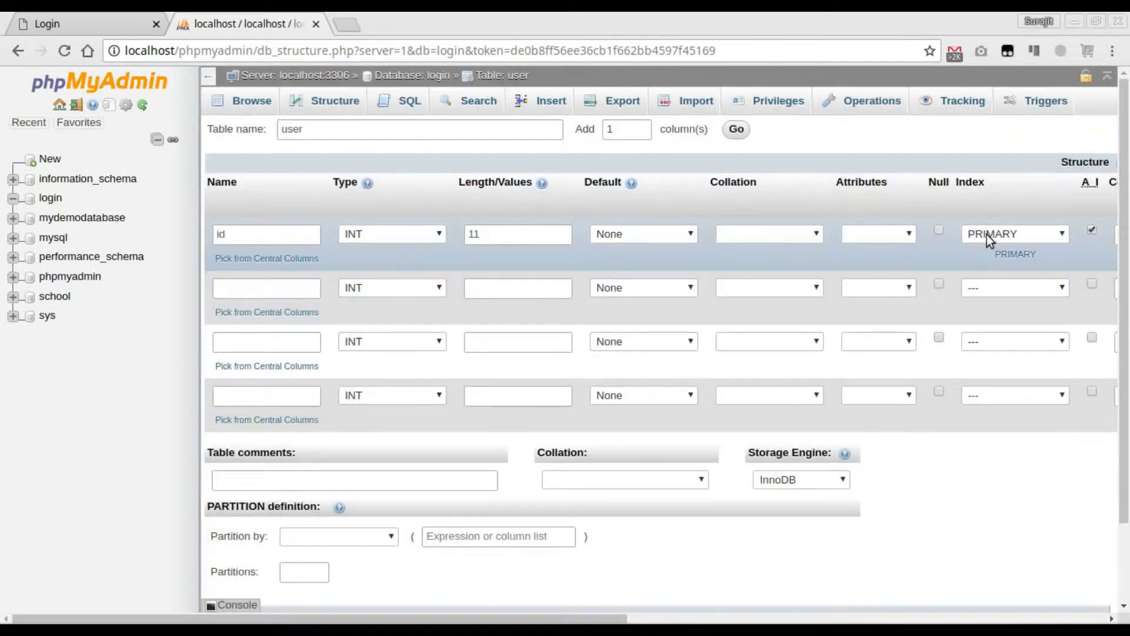
- Define the second column as username with type VARCHAR and length 255
left_click(284, 290)
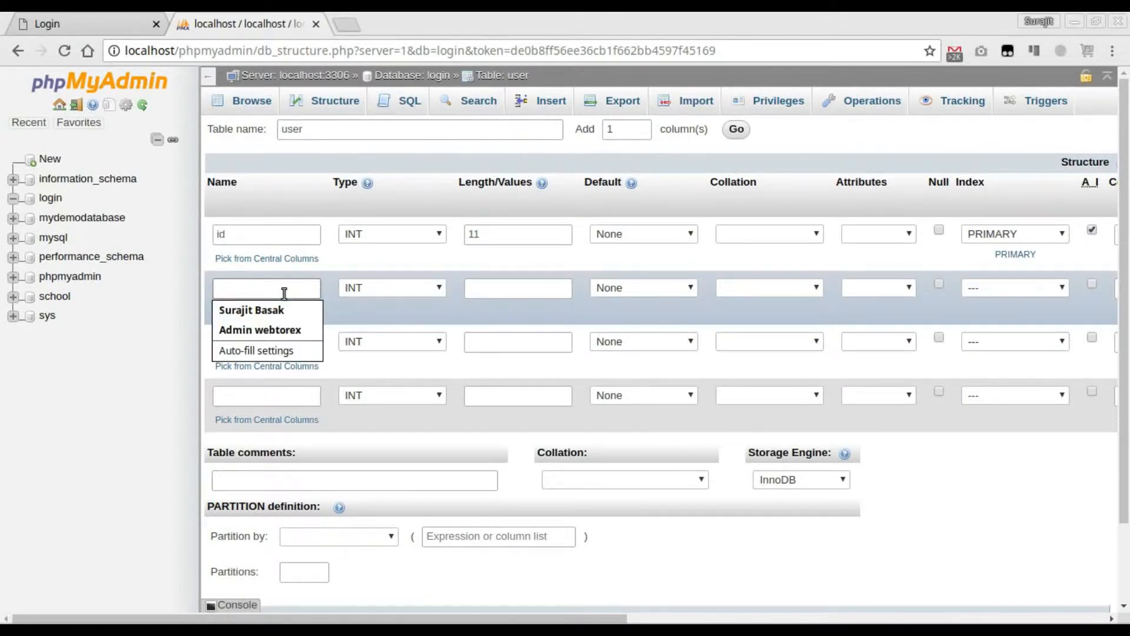
type("username")
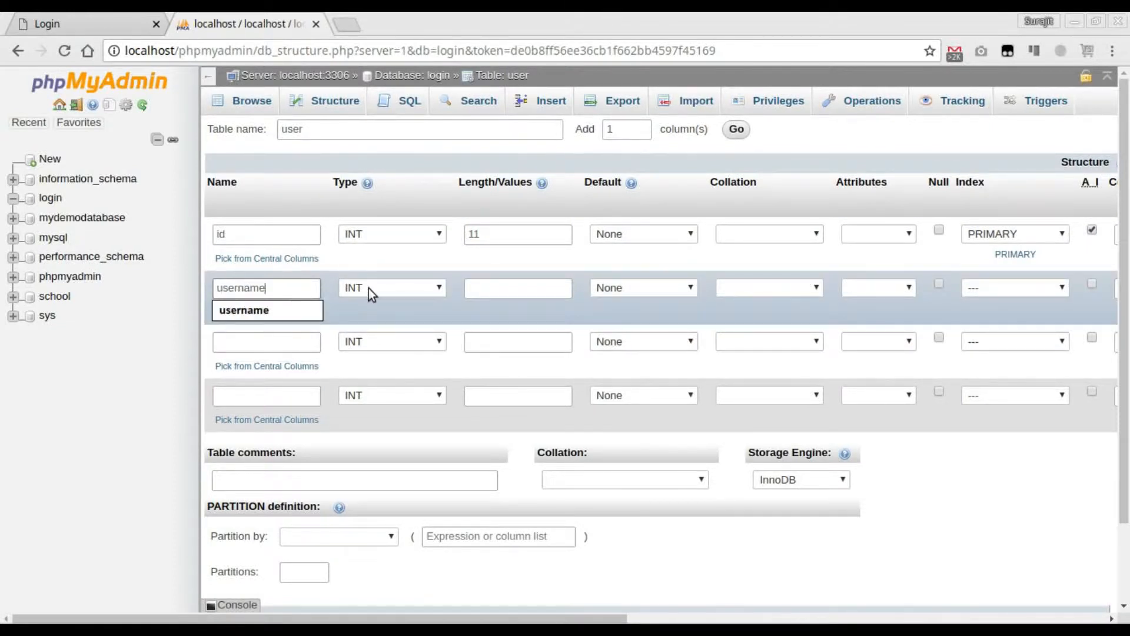
left_click(368, 288)
left_click(368, 314)
left_click(486, 287)
type("255")
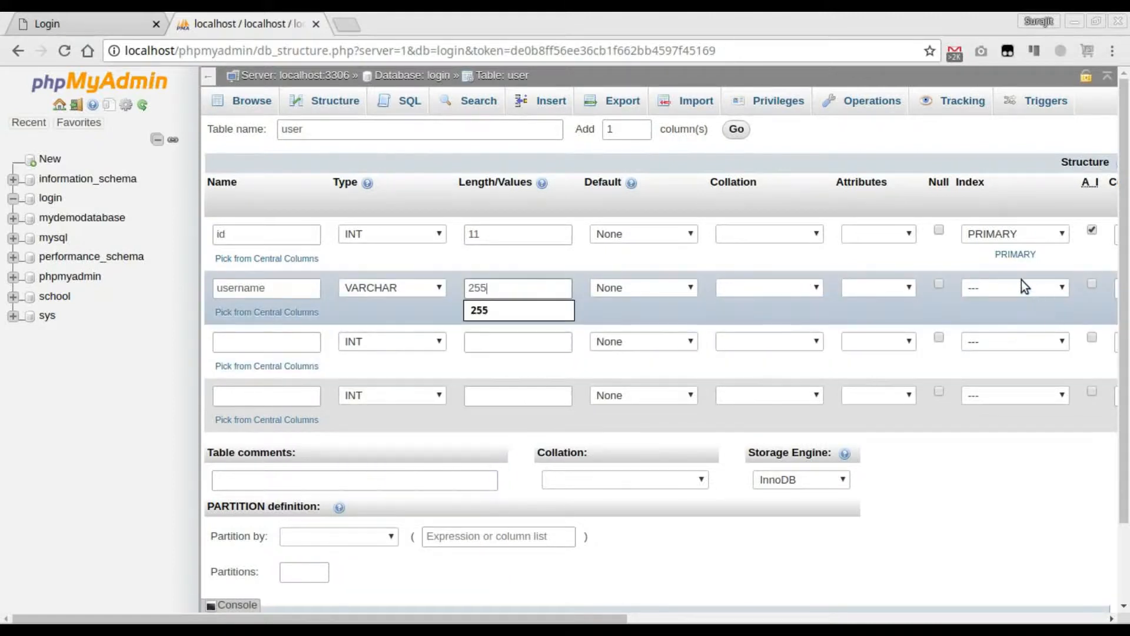
left_click(998, 283)
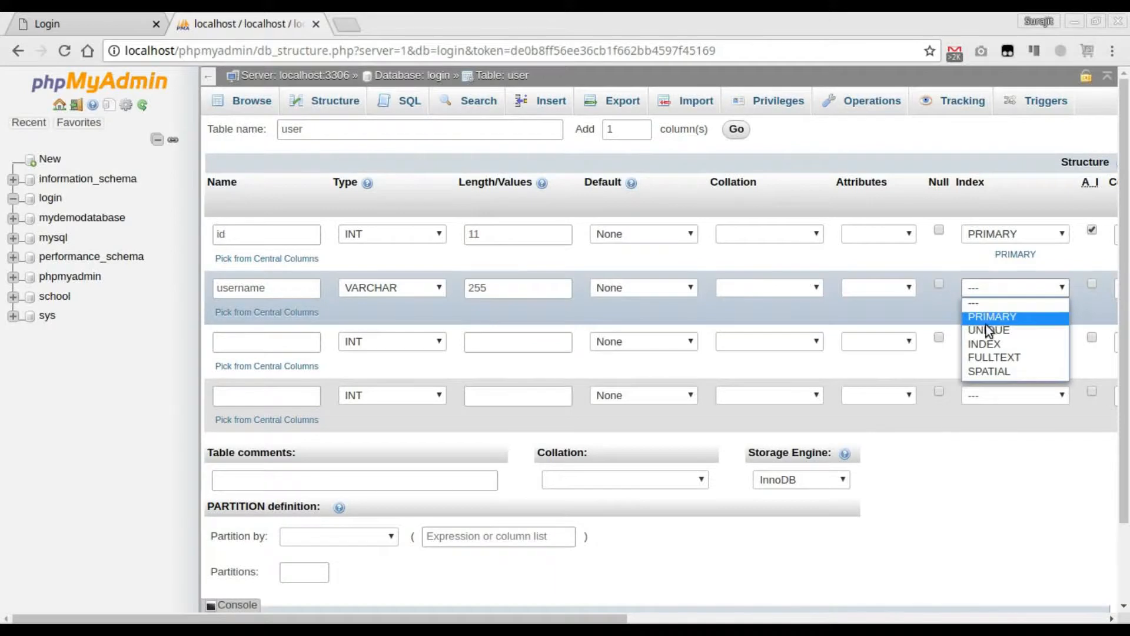
left_click(992, 316)
left_click(701, 451)
- Add a UNIQUE index to the username column, leaving the index name empty
left_click(1036, 288)
left_click(993, 331)
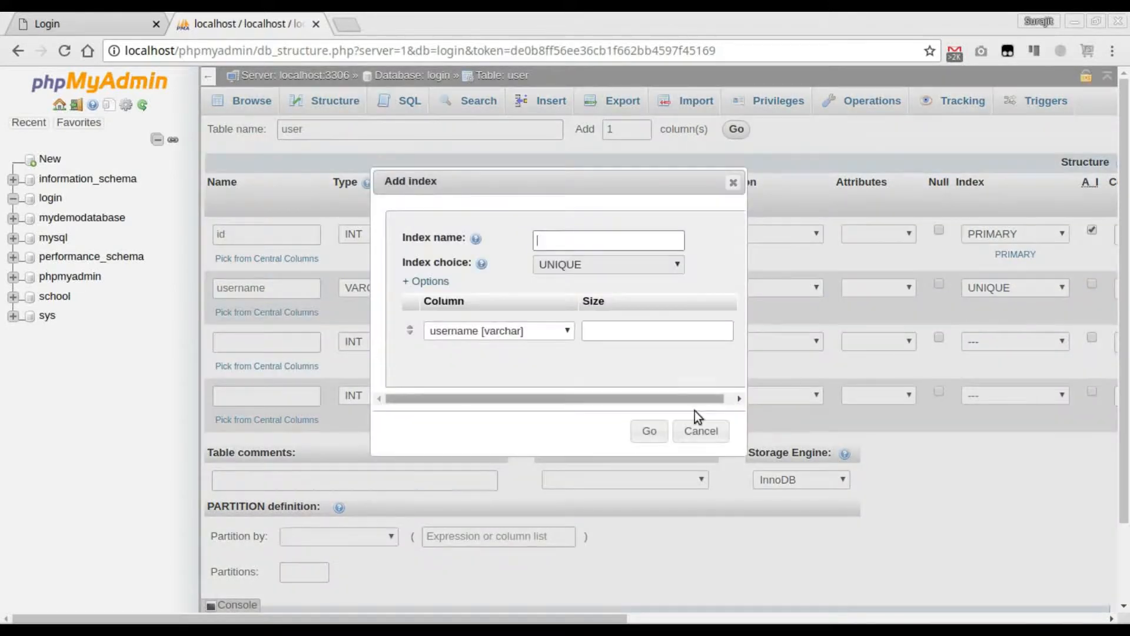
left_click(649, 433)
- Name the third column password and set its type to VARCHAR
left_click(289, 341)
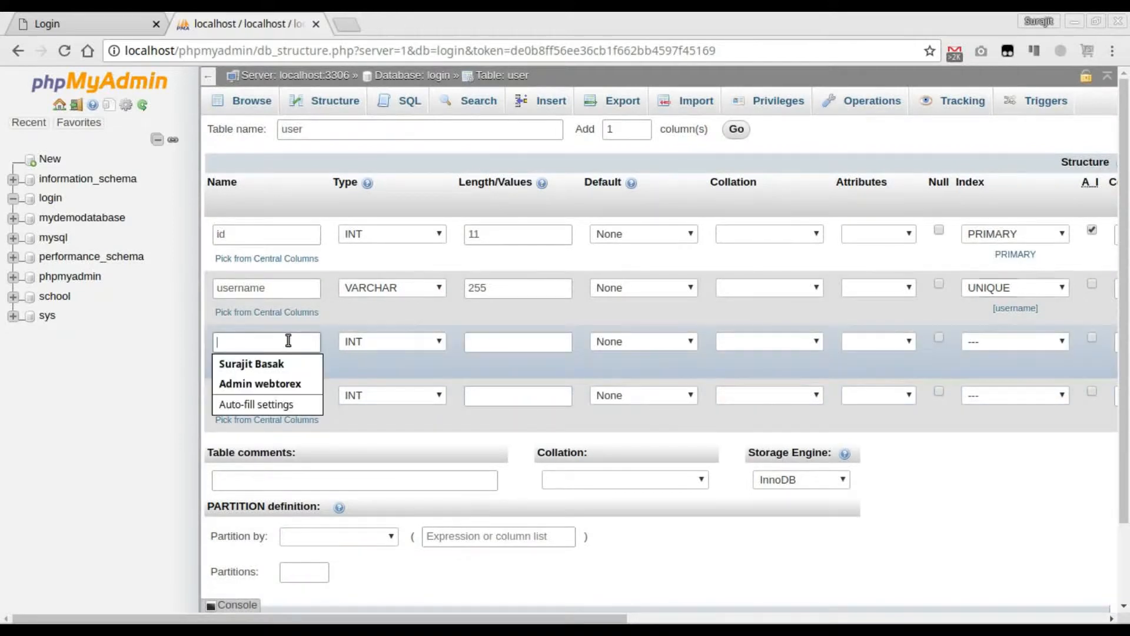
type("password")
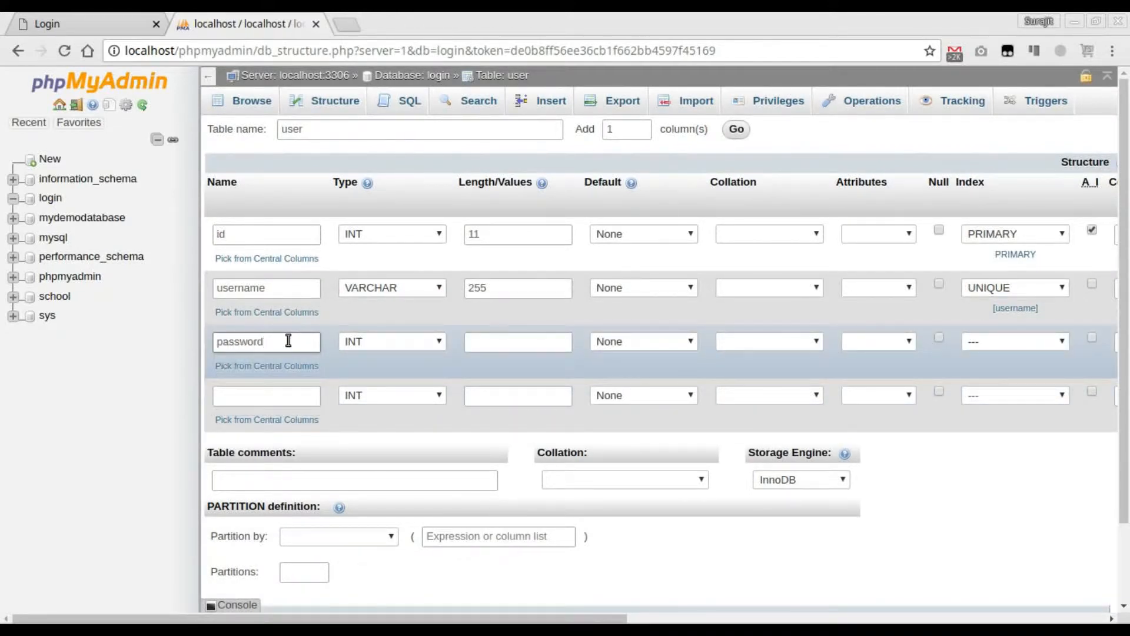
left_click(395, 339)
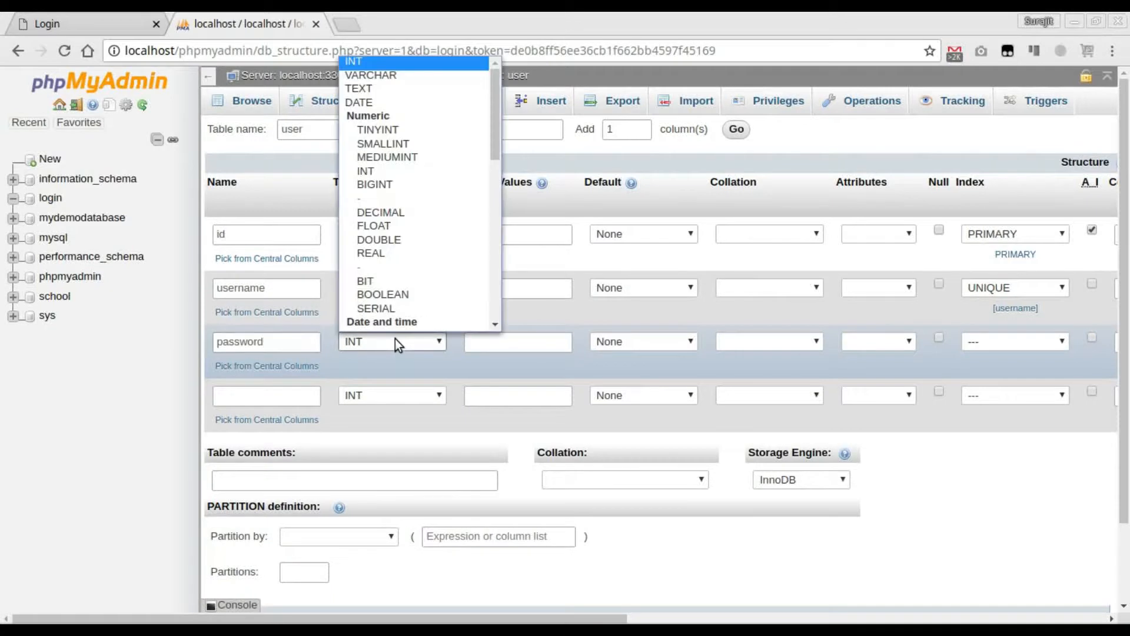
left_click(412, 75)
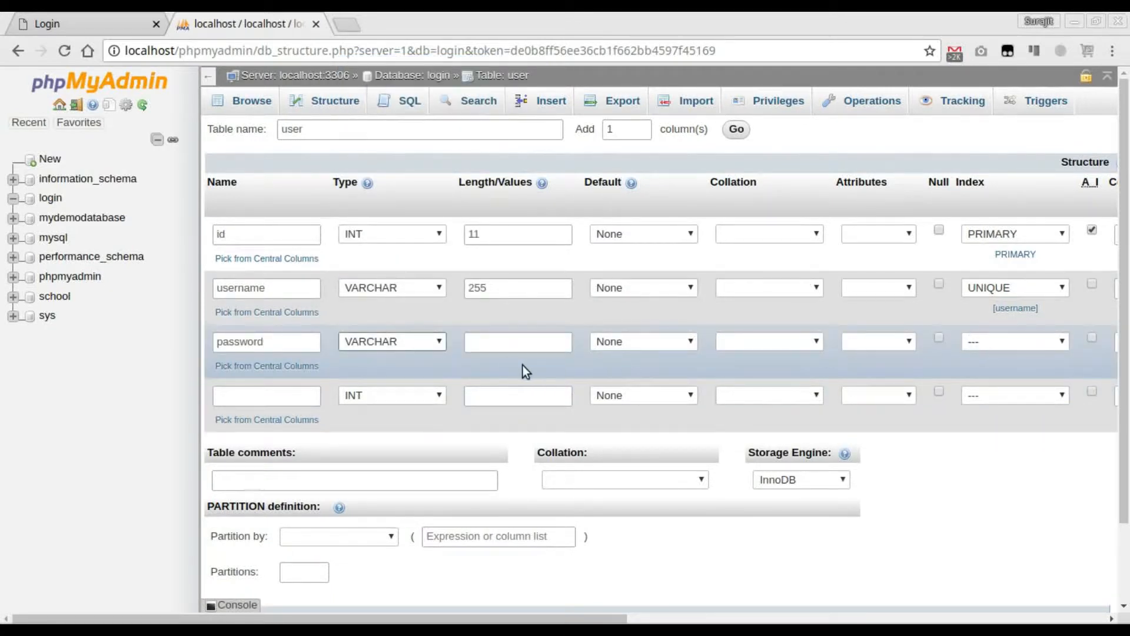
- Define the fourth column as email with type VARCHAR and length 255
left_click(270, 399)
type("email")
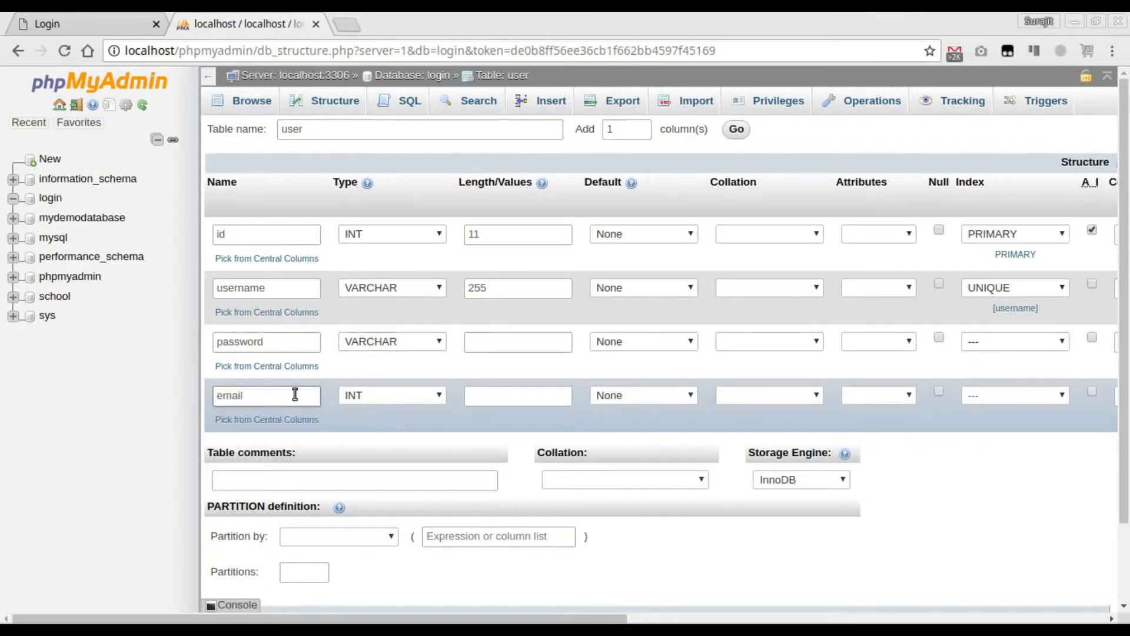
left_click(366, 395)
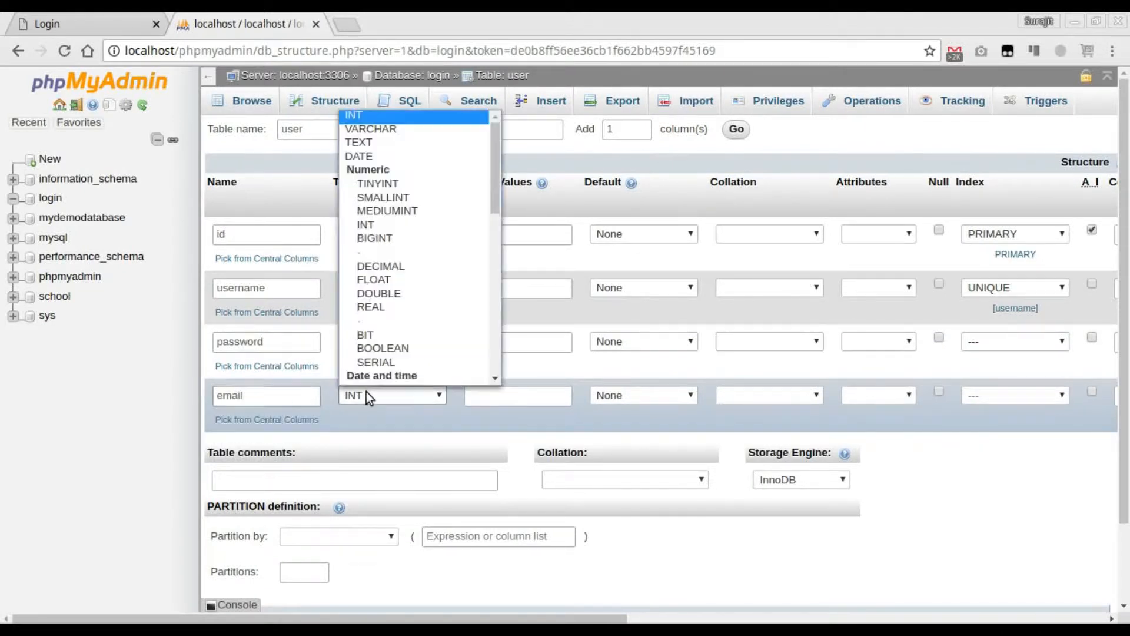
left_click(402, 131)
left_click(515, 391)
type("255")
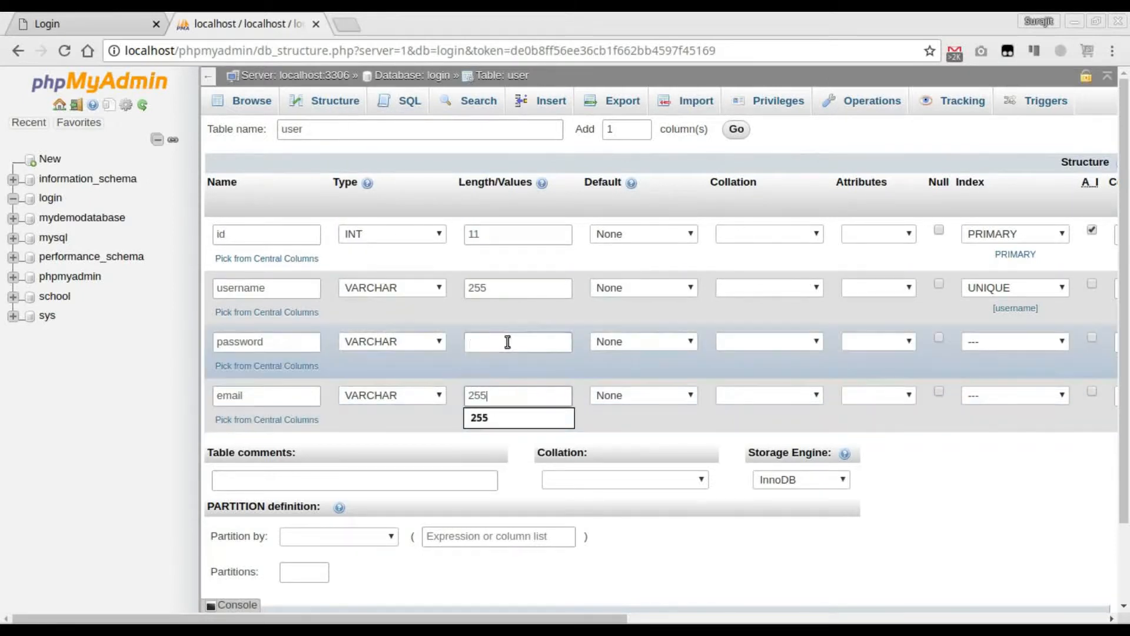
- Set the password column's length to 255 and review the table definition
left_click(505, 341)
type("255")
left_click(674, 418)
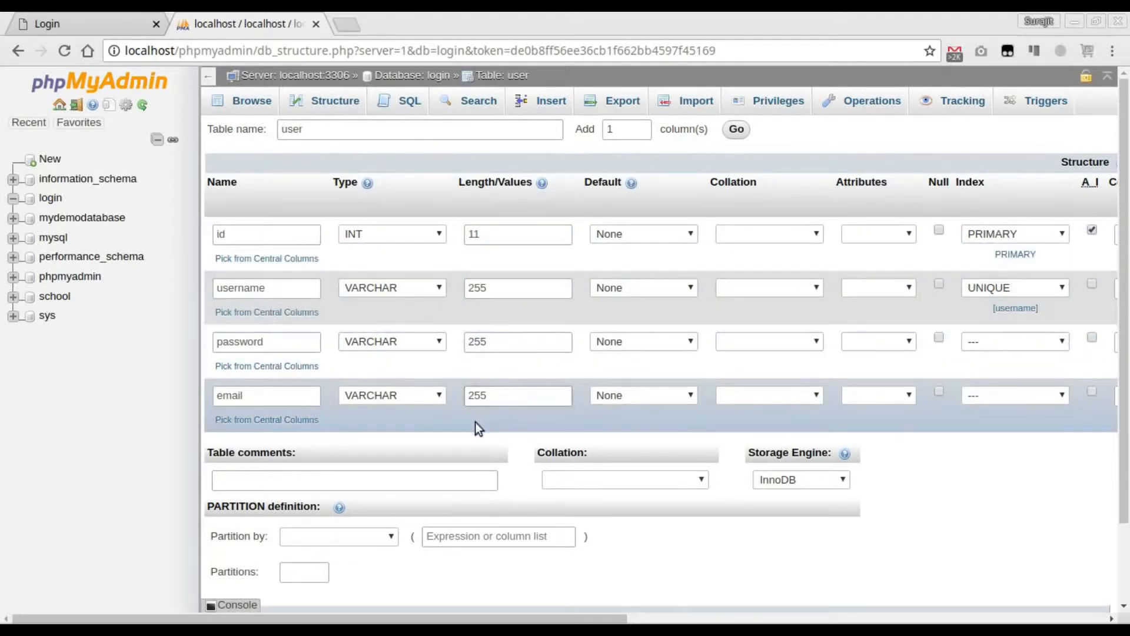
scroll(394, 458, "down", 2)
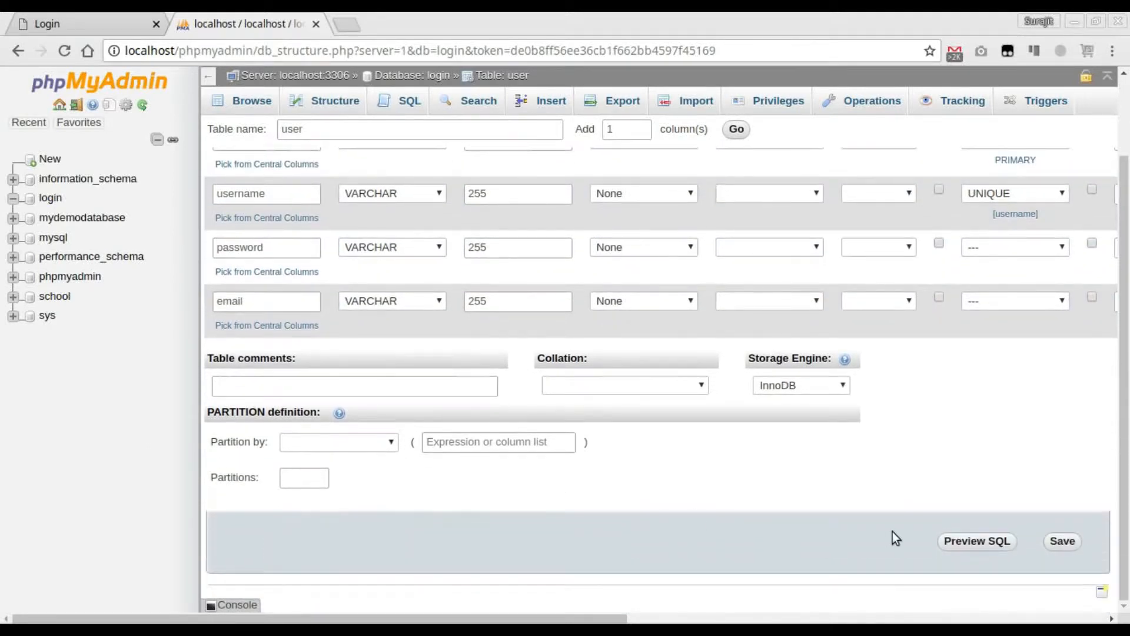
scroll(860, 490, "up", 2)
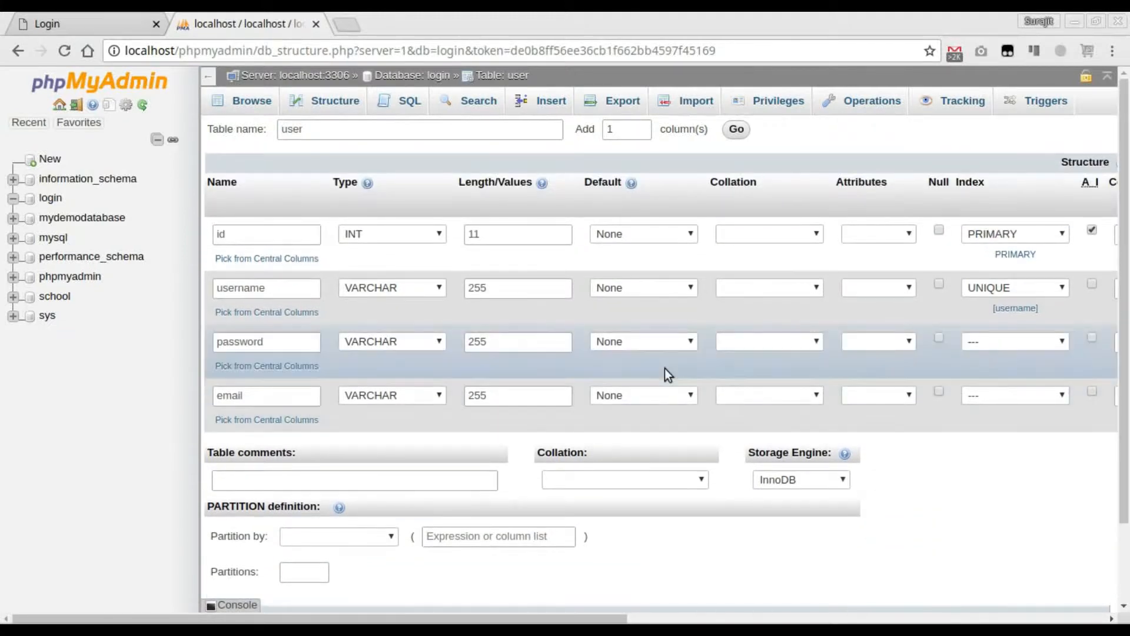
left_click(735, 135)
left_click(298, 450)
type("date_create")
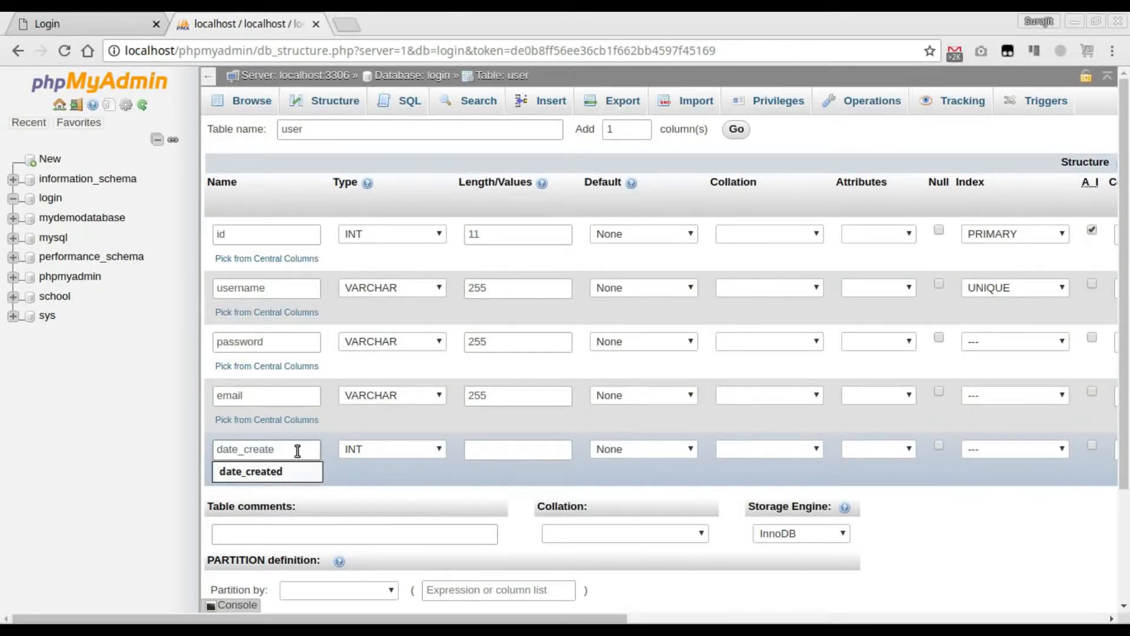
key("F1")
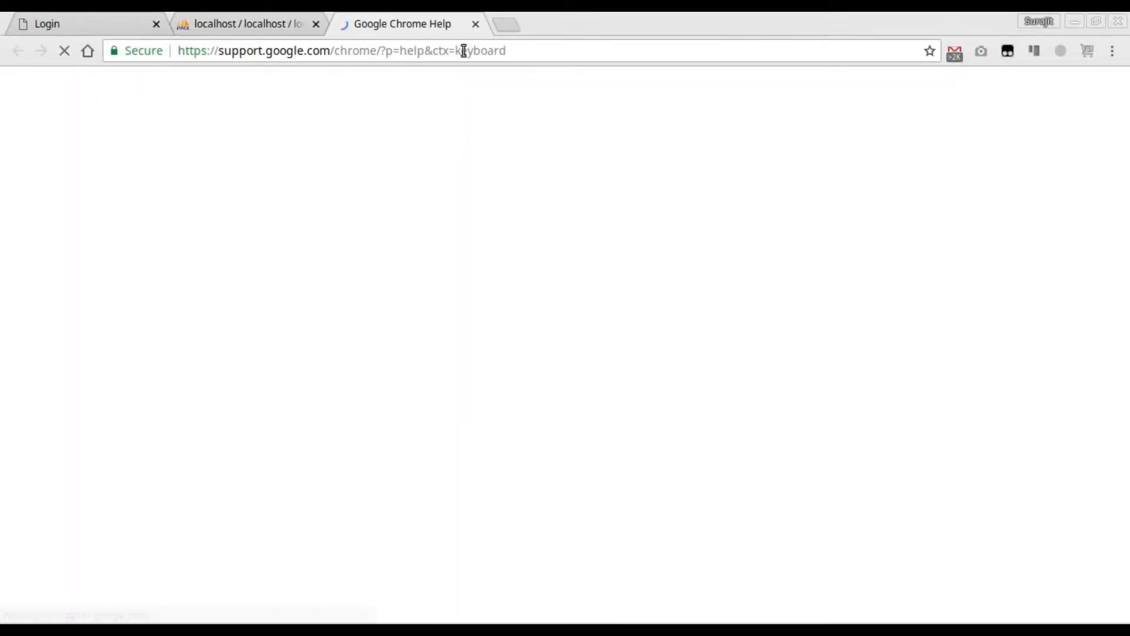
left_click(475, 25)
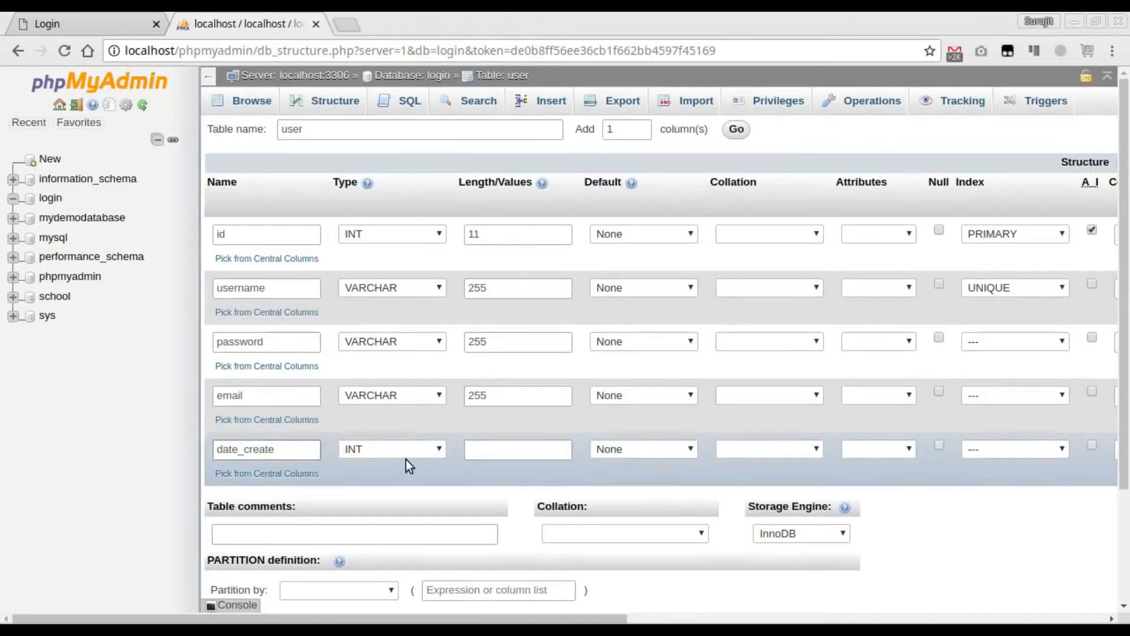
double_click(286, 451)
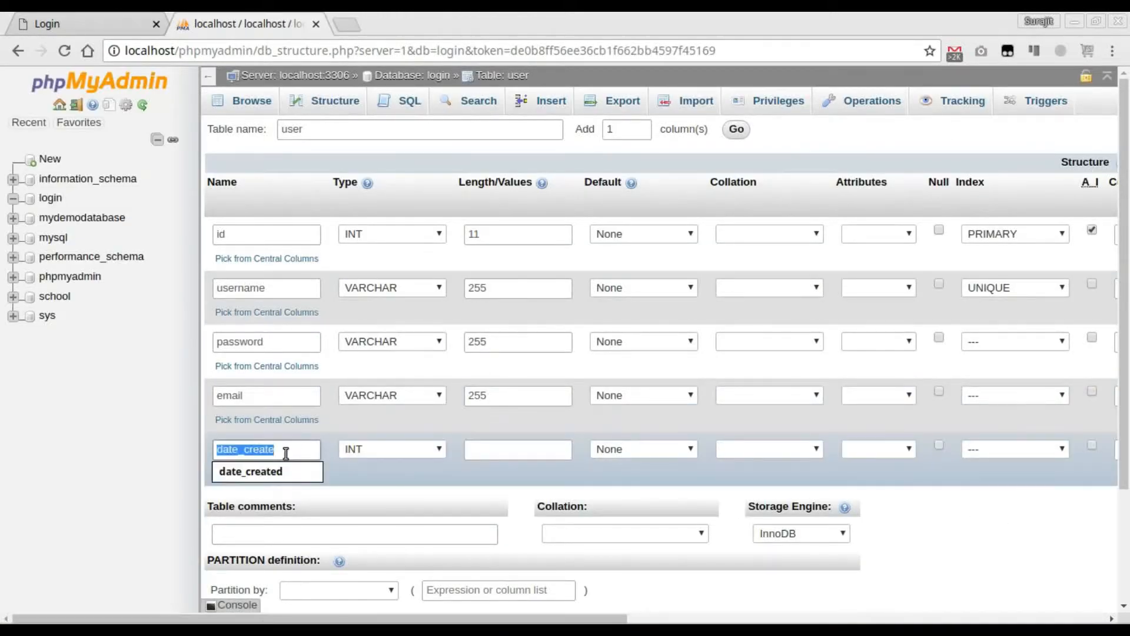
key("BackSpace")
- Save the user table with its id, username, password and email columns and browse its contents
scroll(1001, 500, "down", 3)
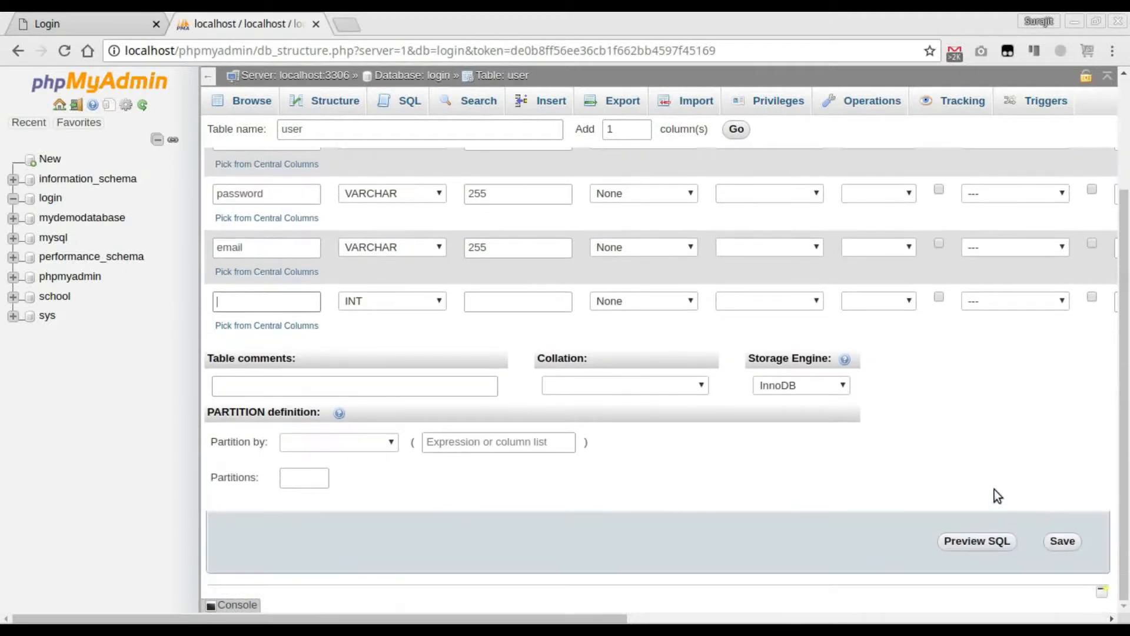
left_click(1062, 542)
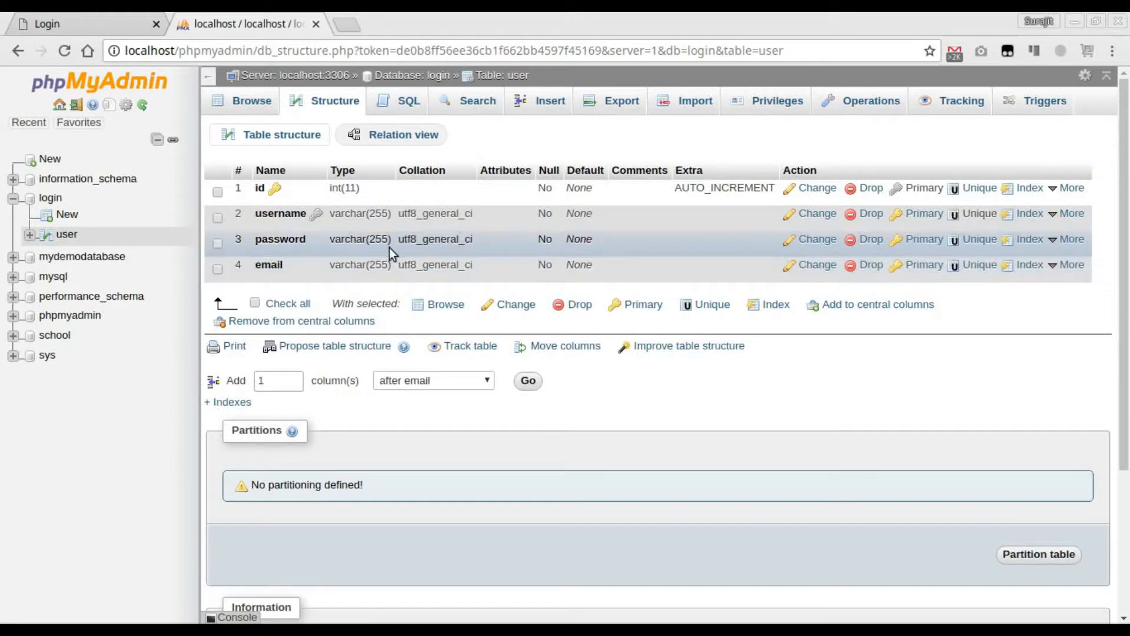
left_click(252, 103)
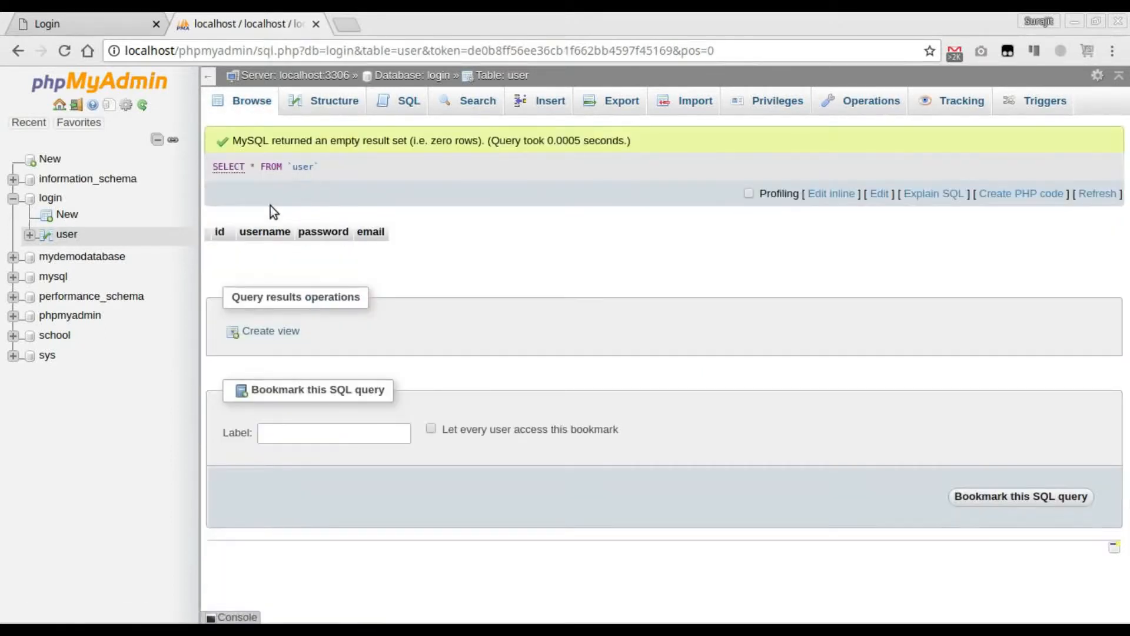
- Begin a new row in the user table and fill in its username value
left_click(548, 106)
left_click(625, 205)
type("johndoe")
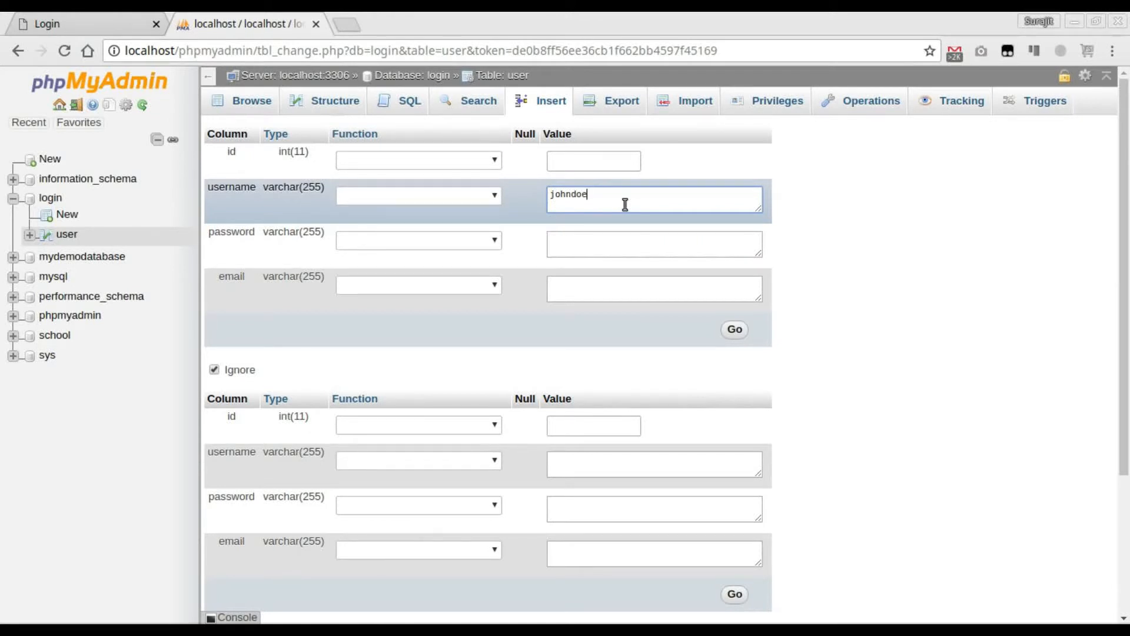
- Apply the SHA1 function to the new row's password column and enter the account password as its value
left_click(608, 246)
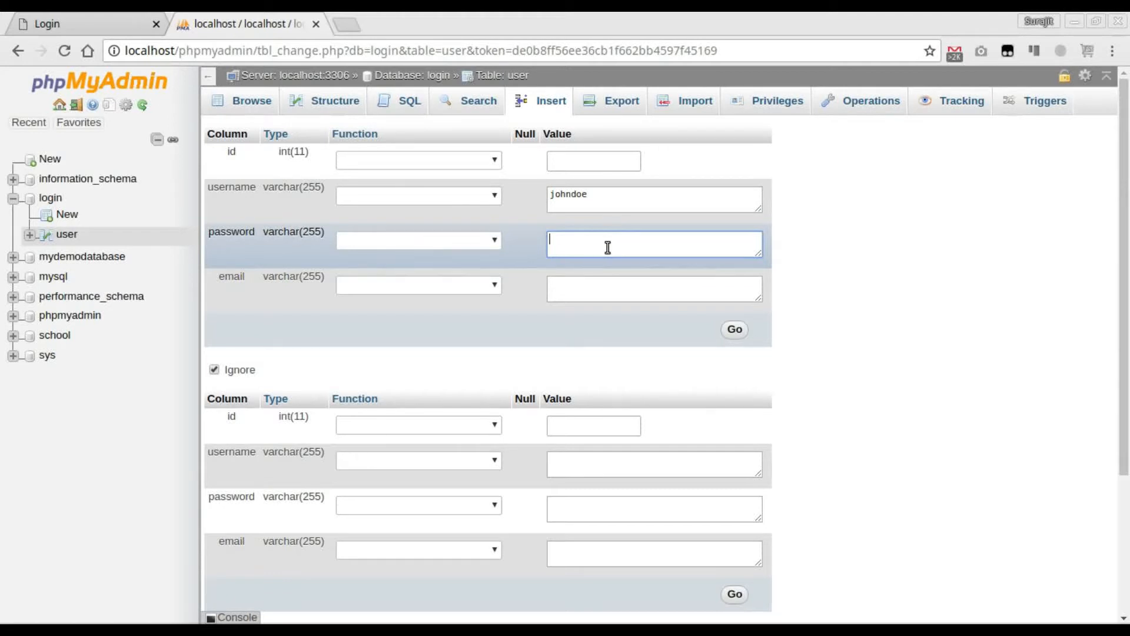
left_click(494, 240)
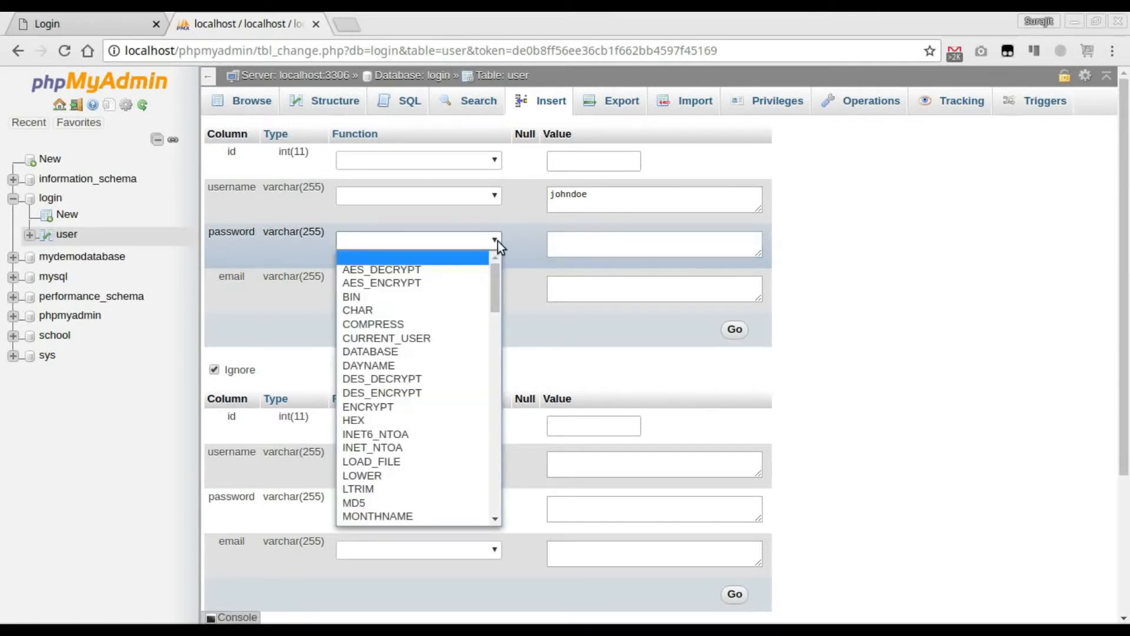
key("s")
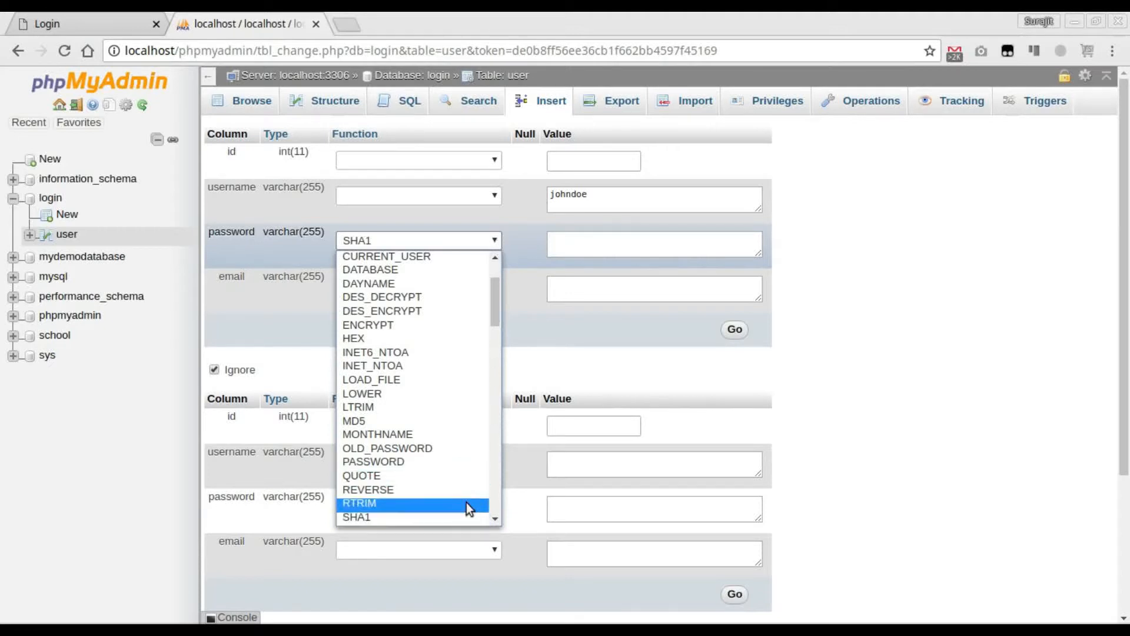
left_click(457, 517)
left_click(619, 245)
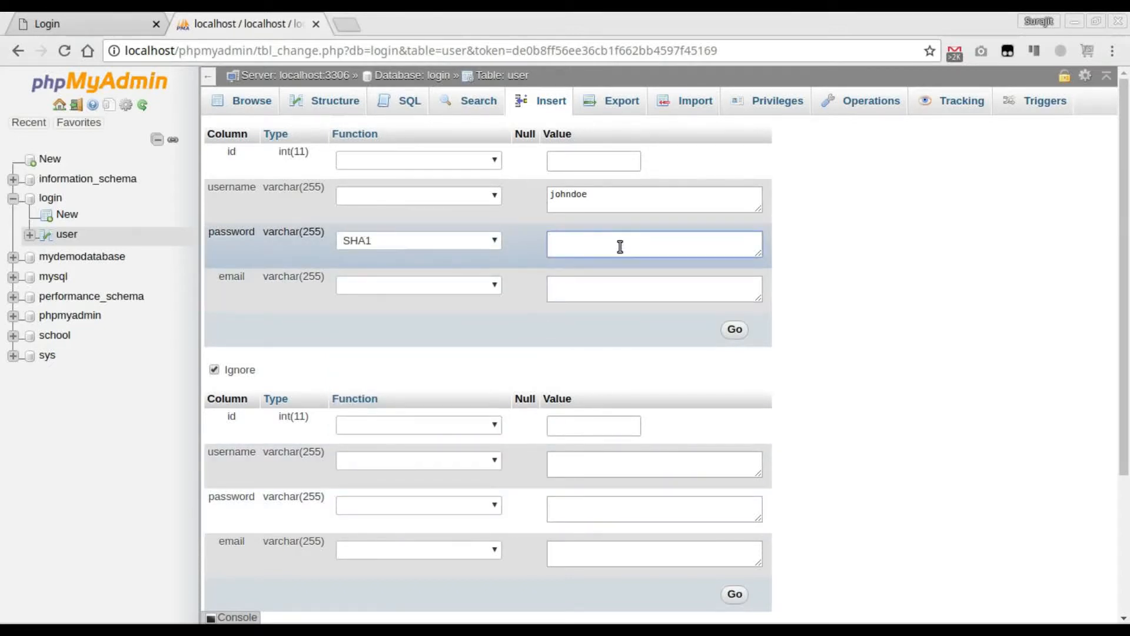
type("password")
- Fill in the new row's email, insert the row, and browse the user table to check the stored record
left_click(580, 296)
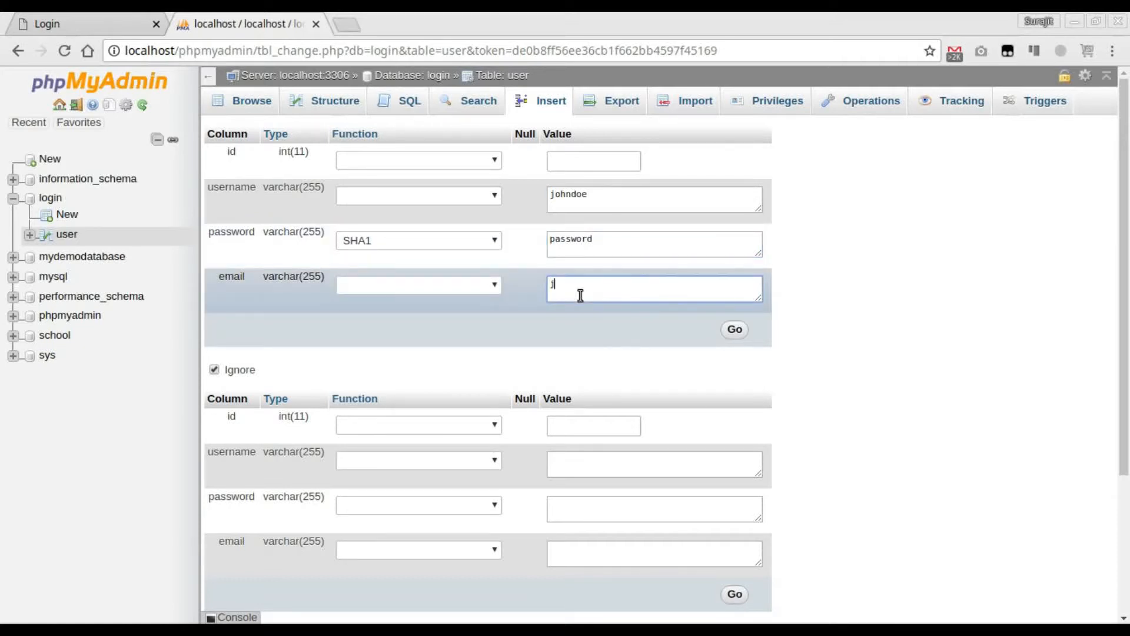
type("johndoe@example.com")
left_click(735, 331)
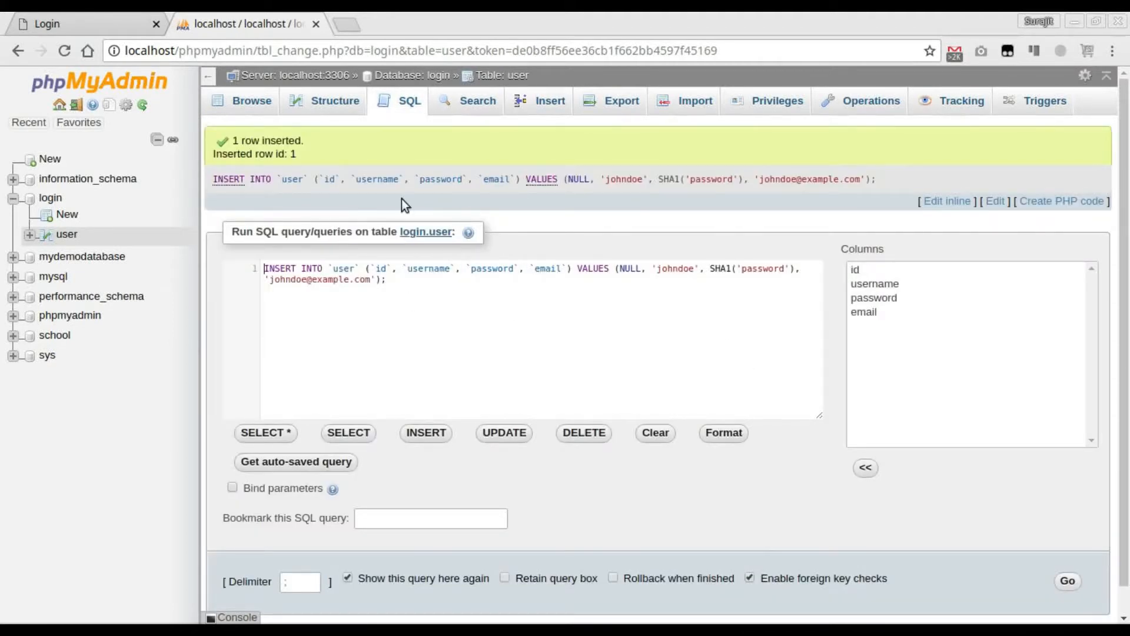
left_click(252, 108)
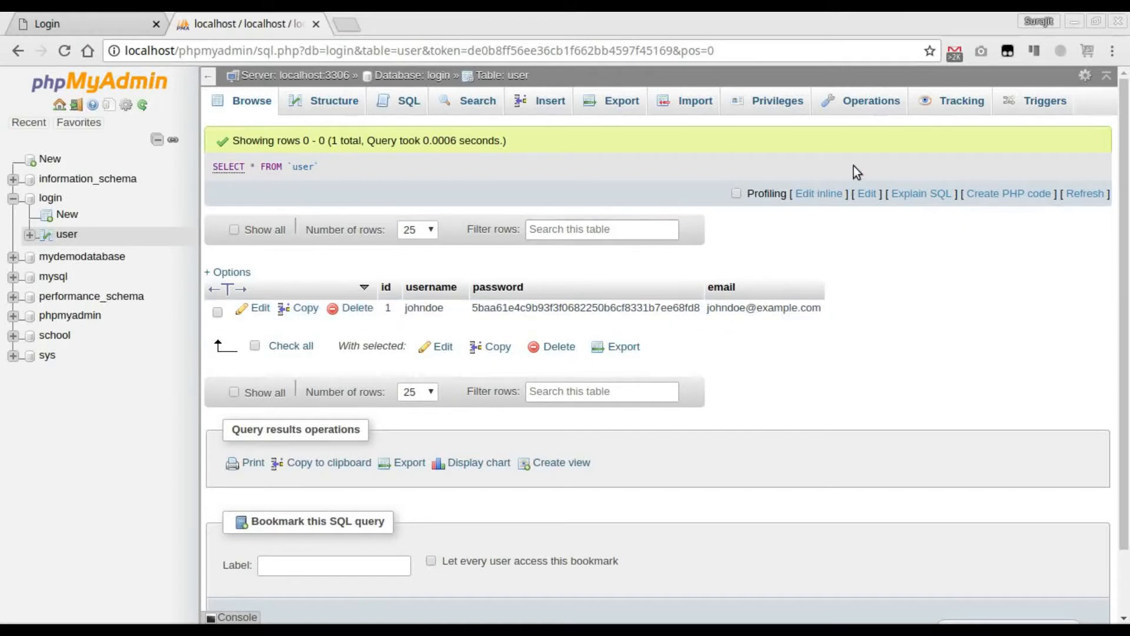
- Start a new user account from the user table's privileges, with user name loginadmin and host name set to Local
left_click(754, 110)
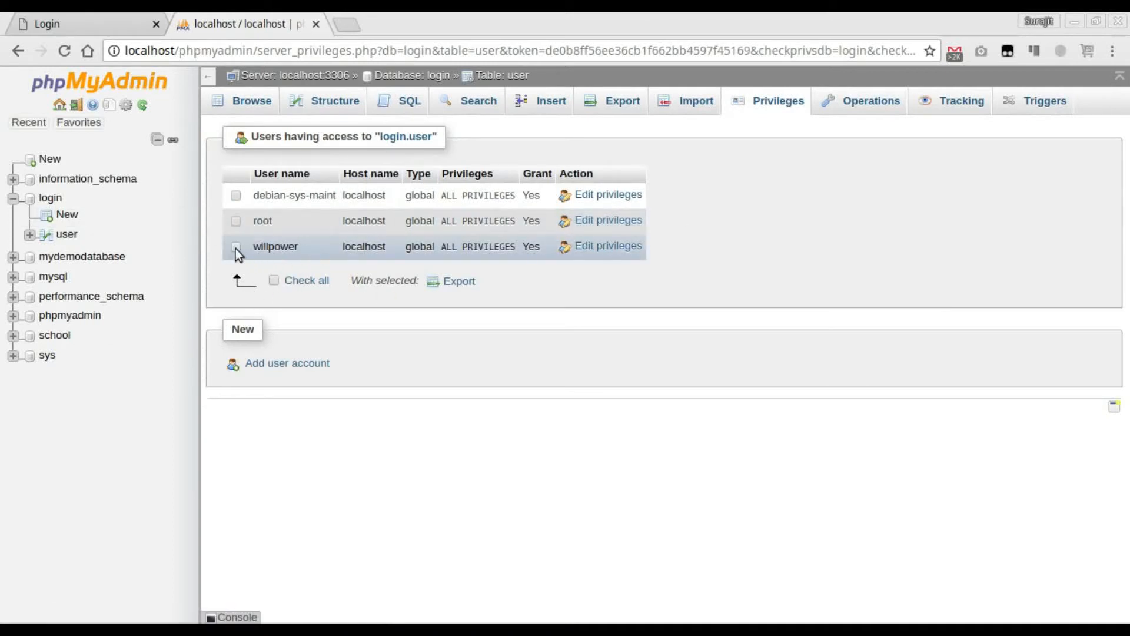
left_click(276, 364)
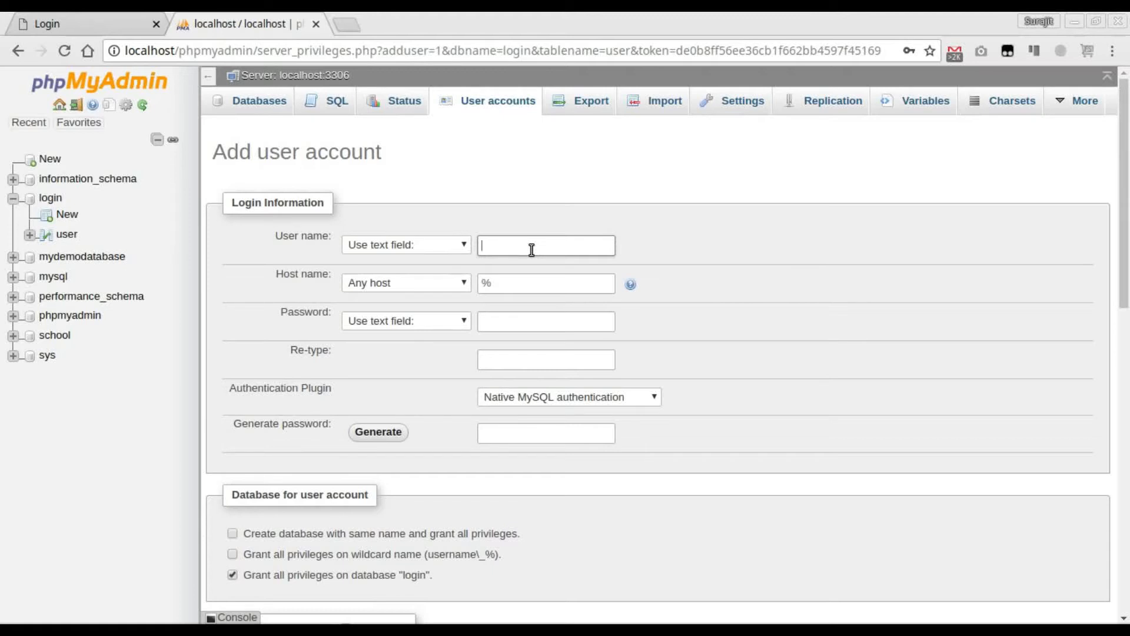
type("loginadmin")
left_click(406, 281)
left_click(380, 305)
left_click(391, 284)
left_click(380, 310)
- Enter the new account's password and repeat it in the confirmation field
left_click(391, 322)
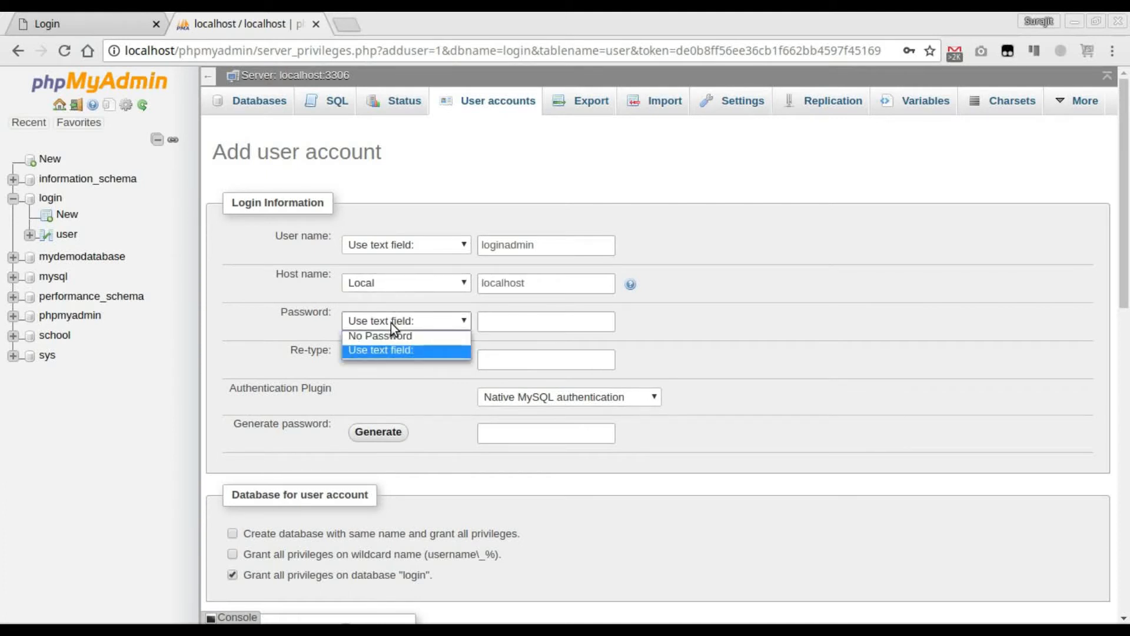
left_click(508, 324)
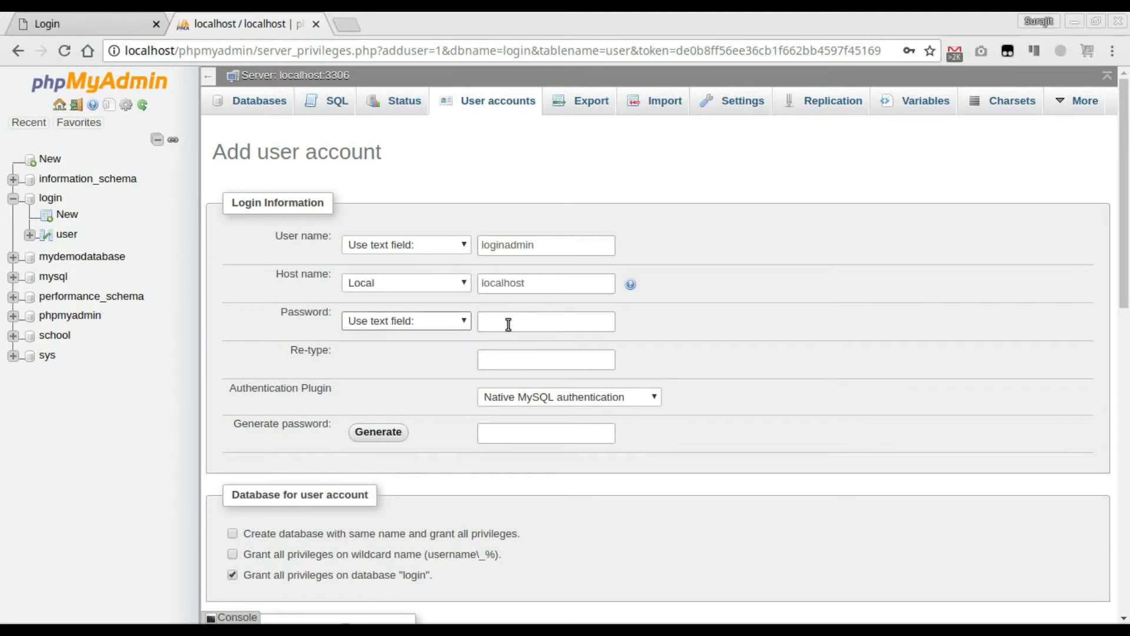
left_click(580, 325)
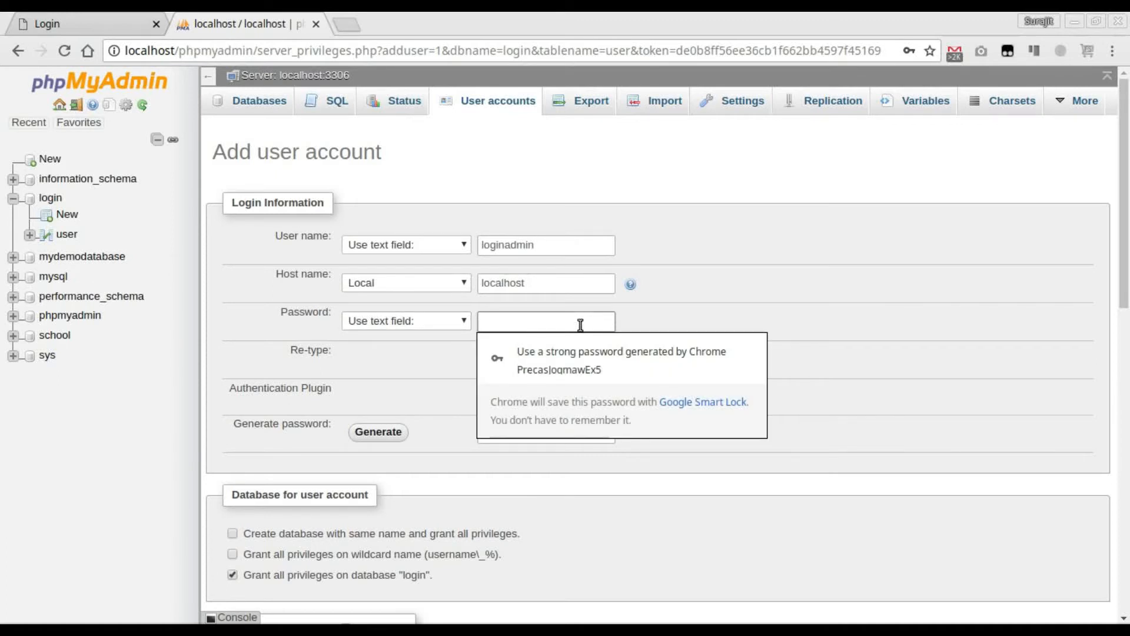
type("password")
key("Tab")
type("password")
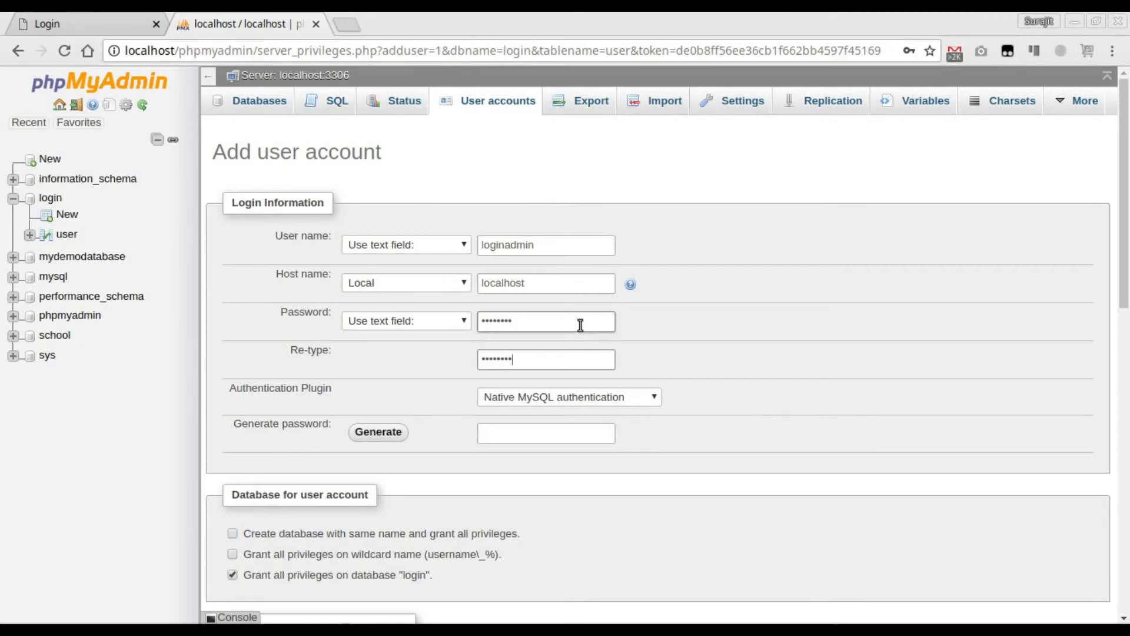
- Grant the loginadmin account all global privileges and create the account
scroll(414, 400, "down", 4)
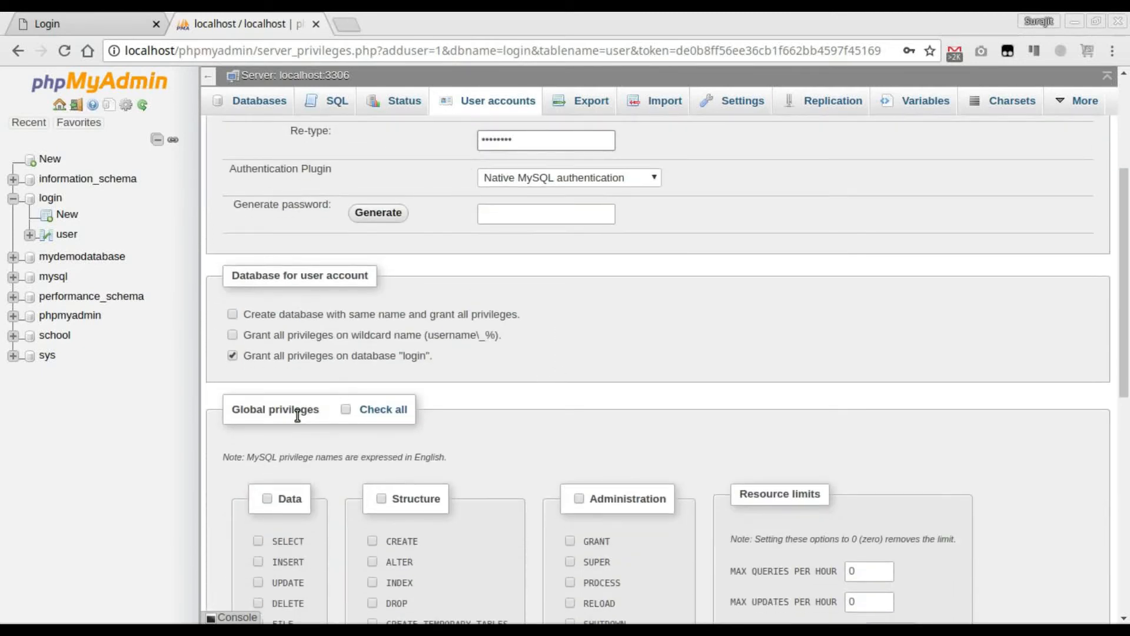
left_click(345, 412)
scroll(684, 352, "down", 9)
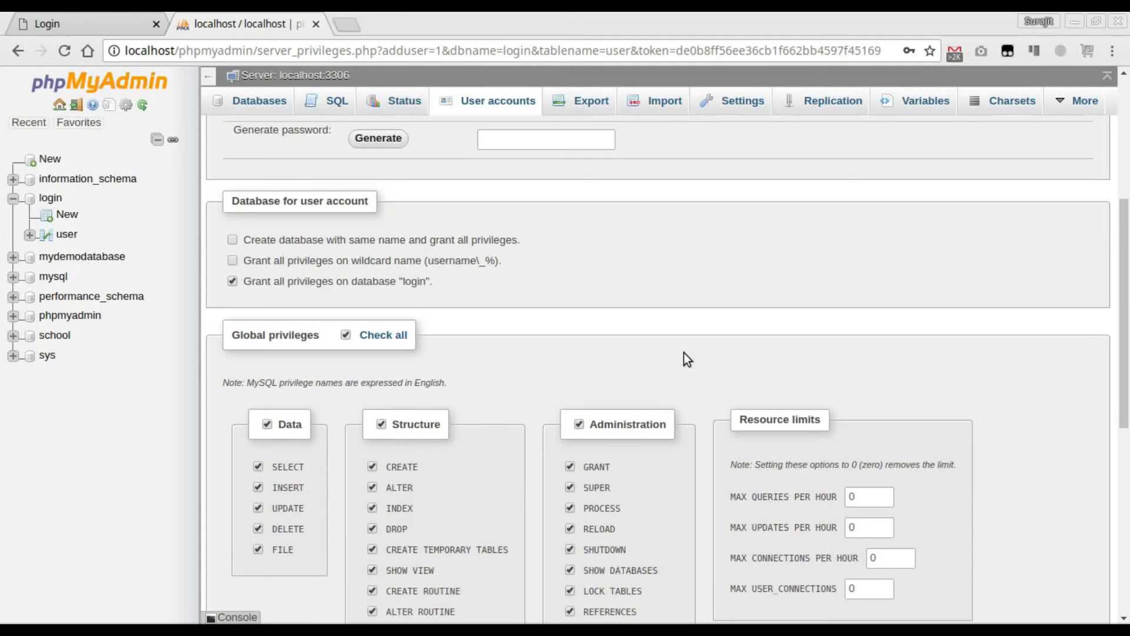
left_click(1067, 553)
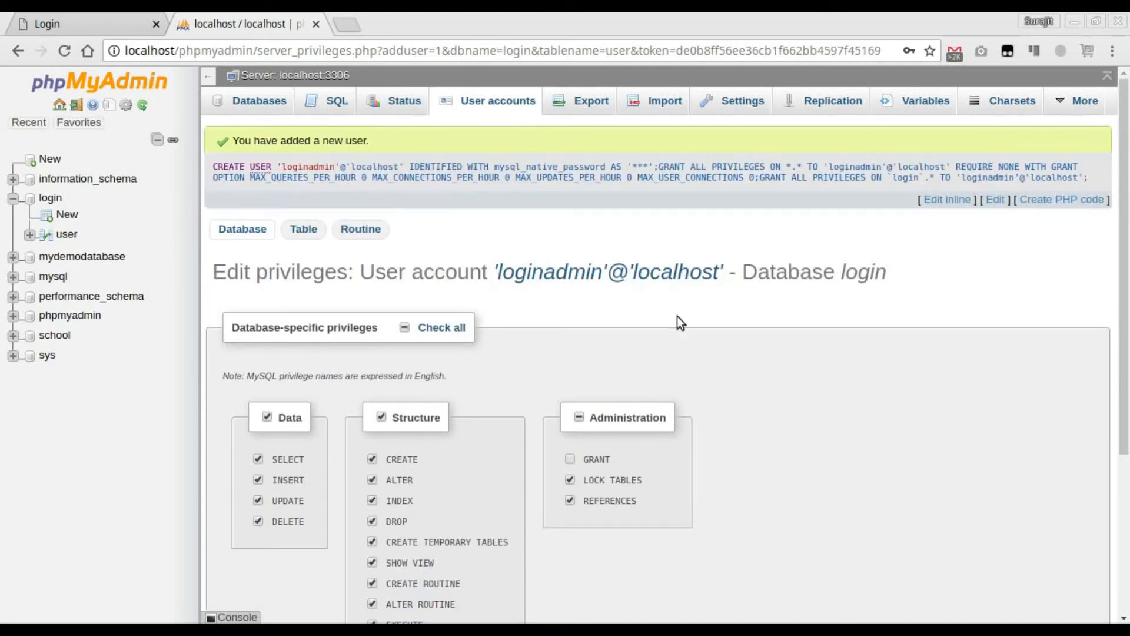